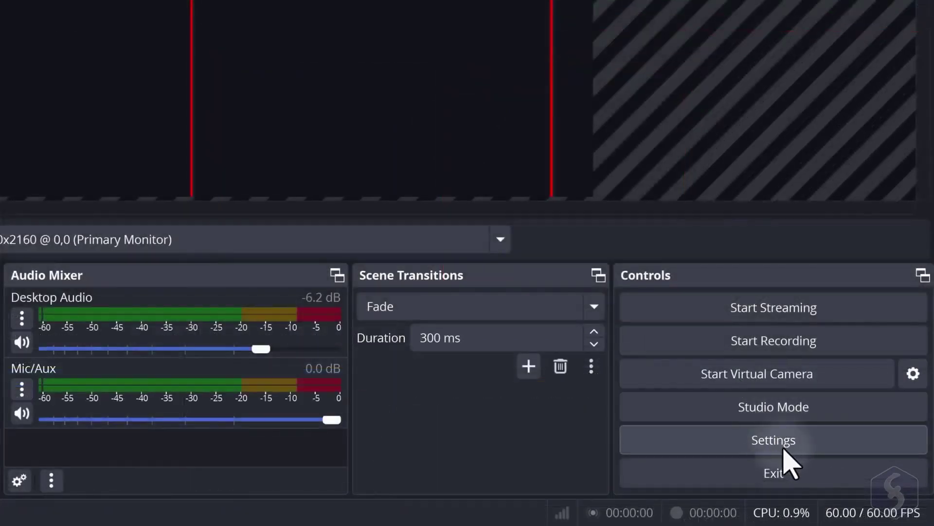
- Set the Video base canvas to 3840x2160 with 1920x1080 output, and scale the preview to the window
{"action": "left_click", "coordinate": [854, 472]}
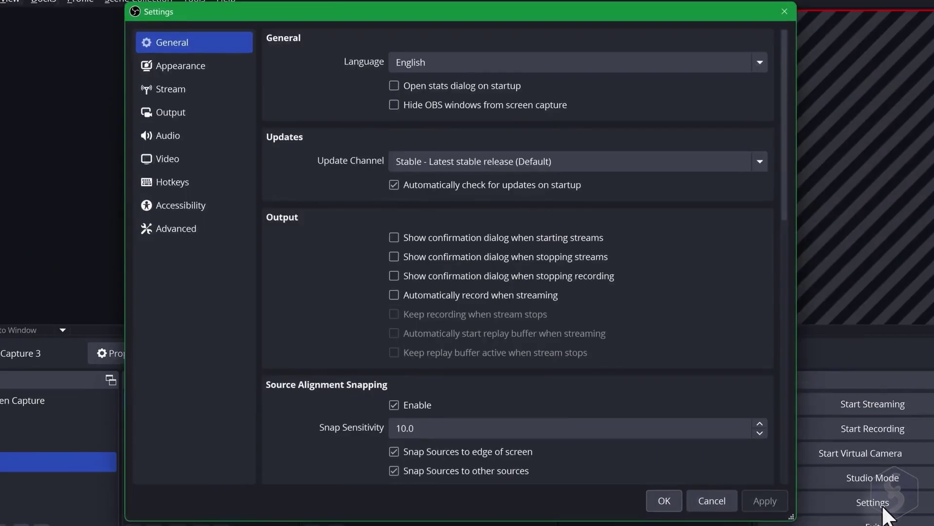
{"action": "left_click", "coordinate": [189, 160]}
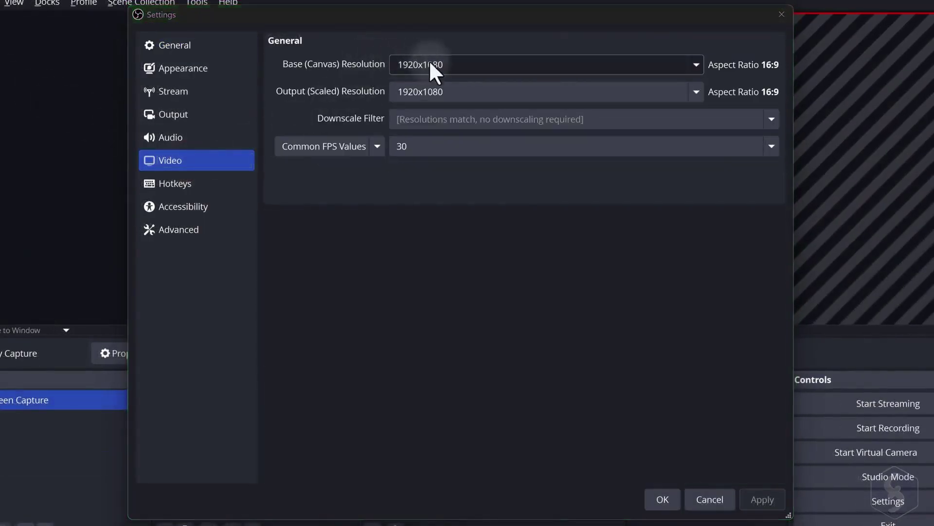
{"action": "left_click", "coordinate": [696, 64]}
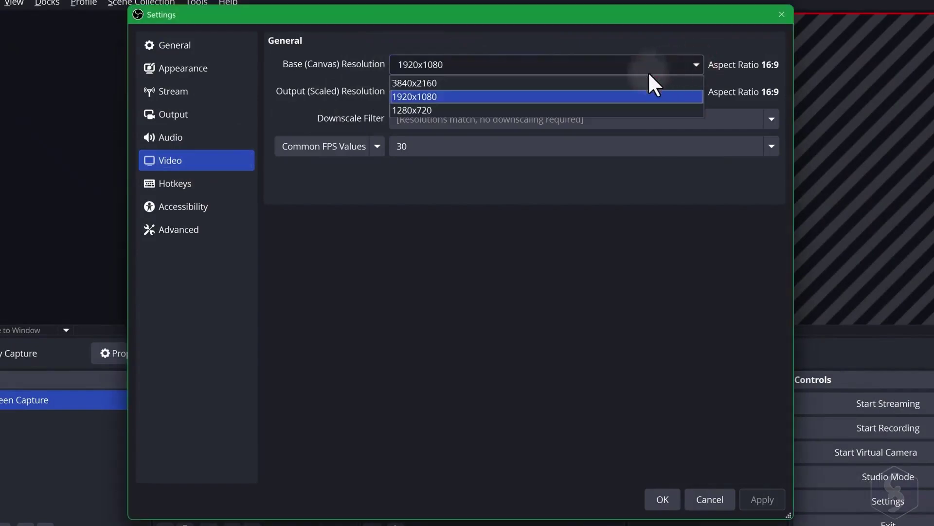
{"action": "left_click", "coordinate": [565, 82]}
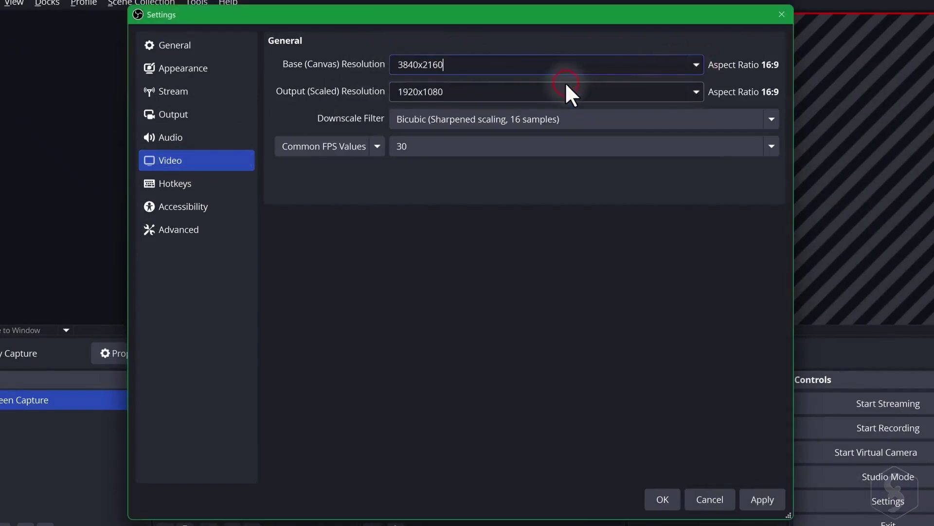
{"action": "left_click", "coordinate": [662, 500]}
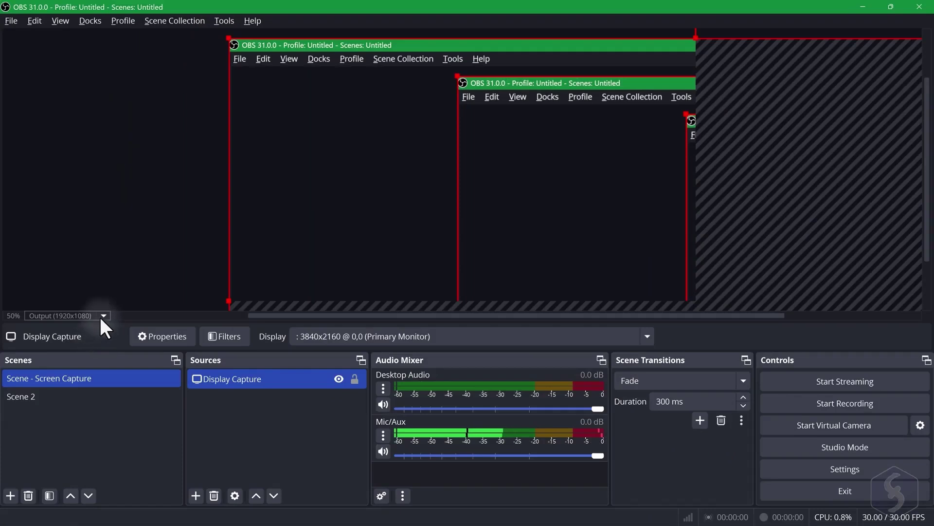
{"action": "left_click", "coordinate": [101, 312]}
{"action": "left_click", "coordinate": [94, 325]}
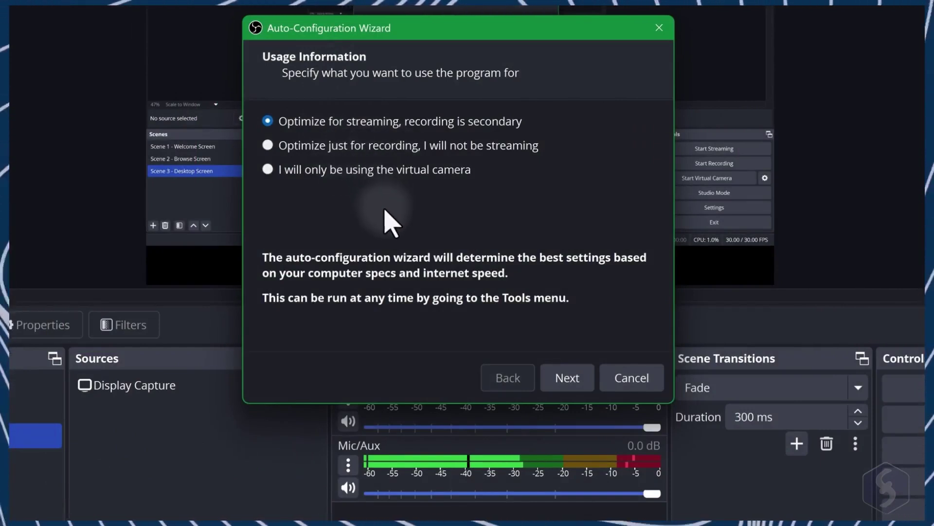
- Advance the Auto-Configuration Wizard, then relaunch it from the Tools menu
{"action": "left_click", "coordinate": [569, 381]}
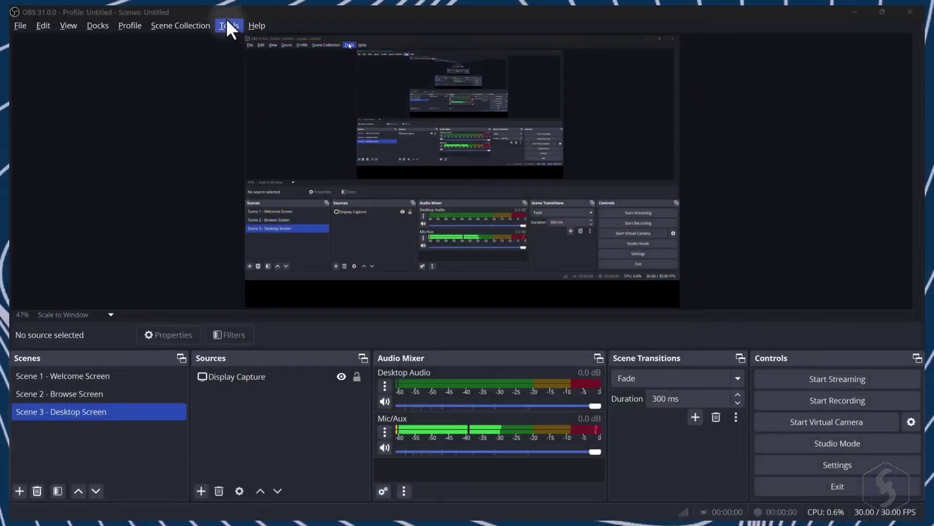
{"action": "left_click", "coordinate": [226, 21]}
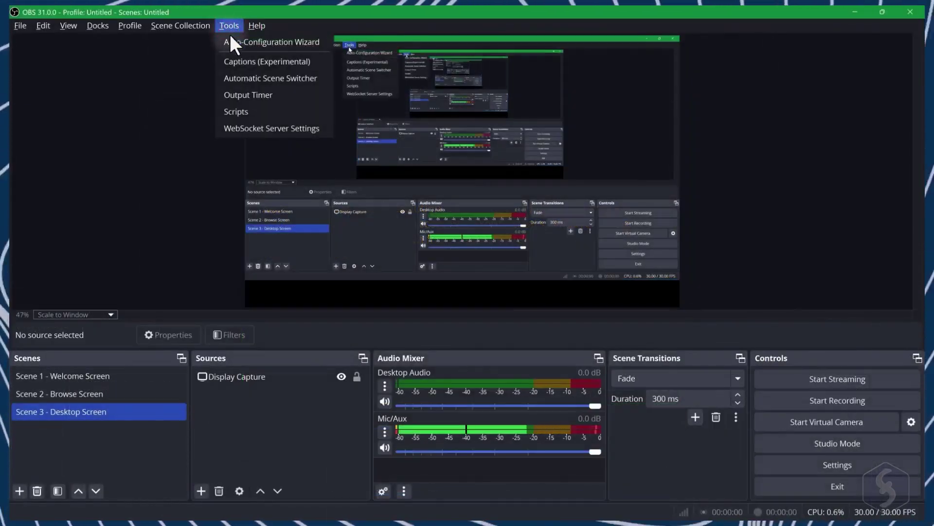
{"action": "left_click", "coordinate": [241, 42]}
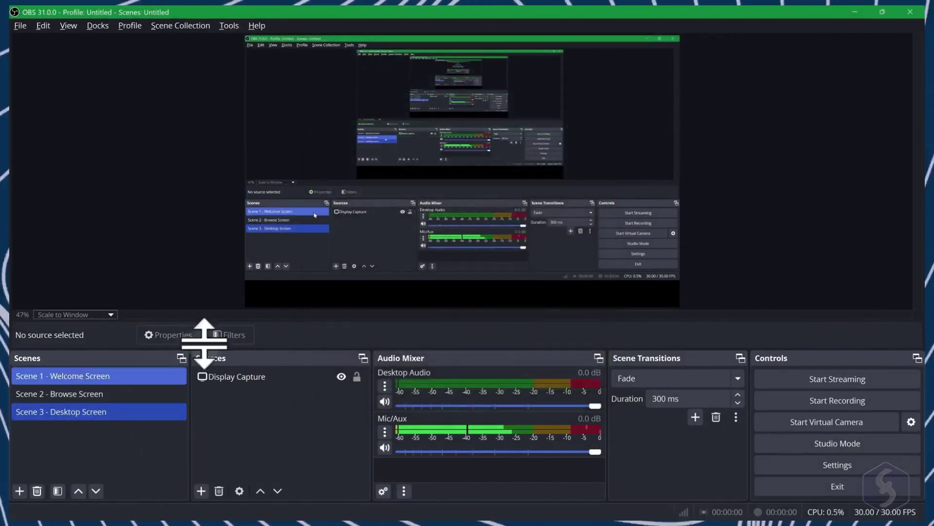
- Cycle twice through Welcome, Browse and Desktop scenes, ending on Scene 1 - Welcome Screen
{"action": "left_click", "coordinate": [147, 377]}
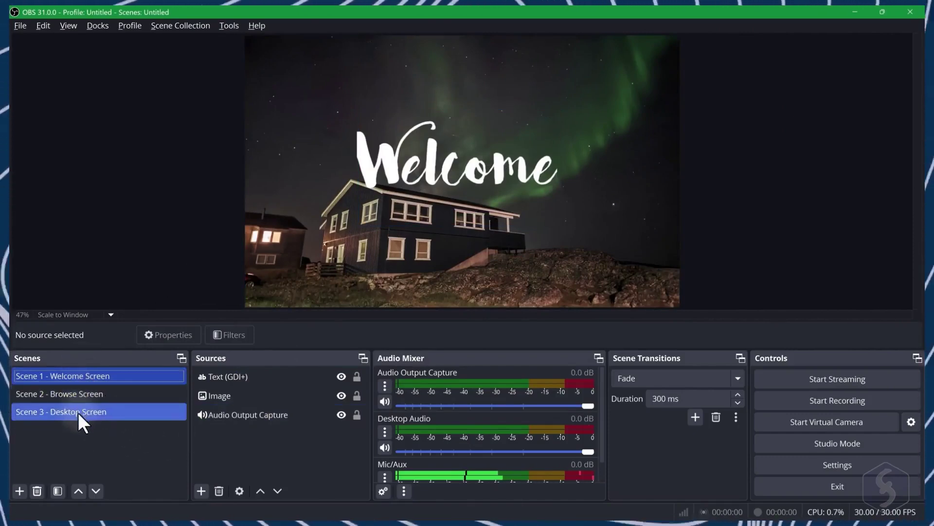
{"action": "left_click", "coordinate": [89, 393]}
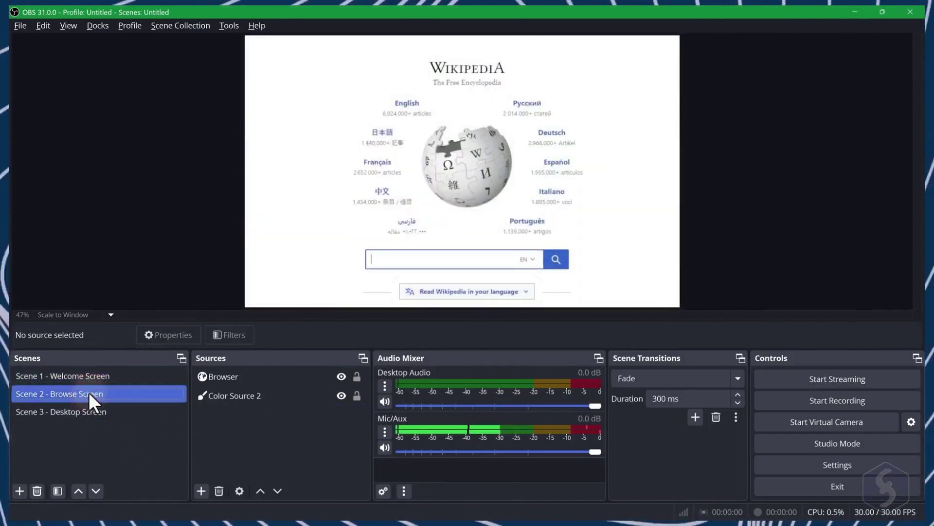
{"action": "left_click", "coordinate": [88, 410]}
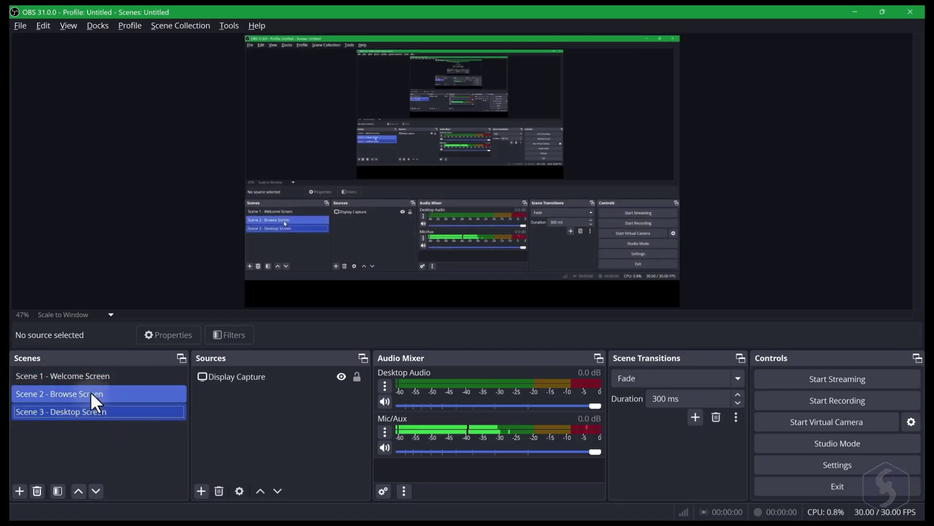
{"action": "left_click", "coordinate": [89, 378]}
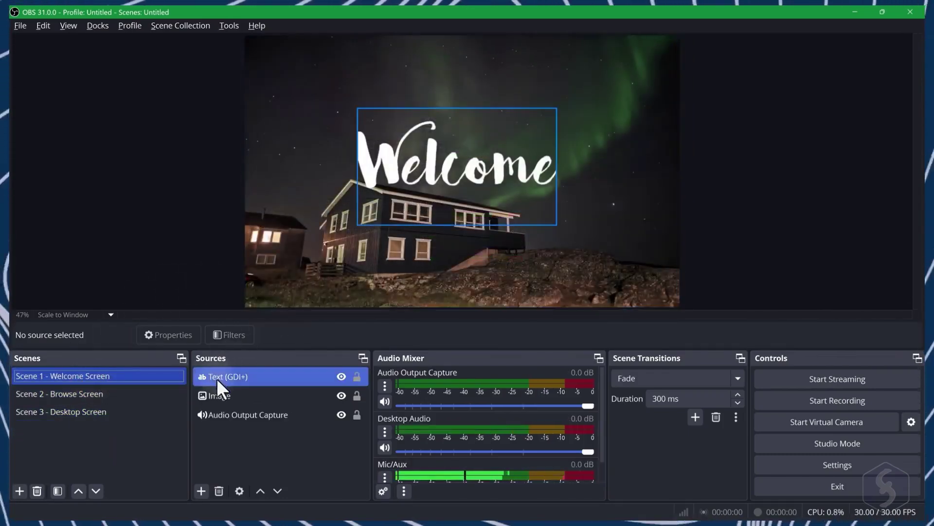
{"action": "left_click", "coordinate": [142, 394]}
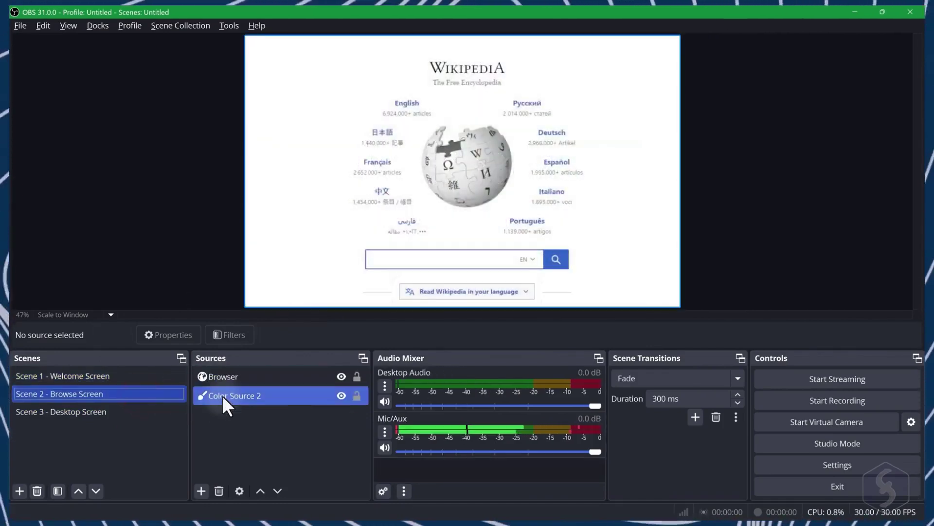
{"action": "left_click", "coordinate": [108, 412]}
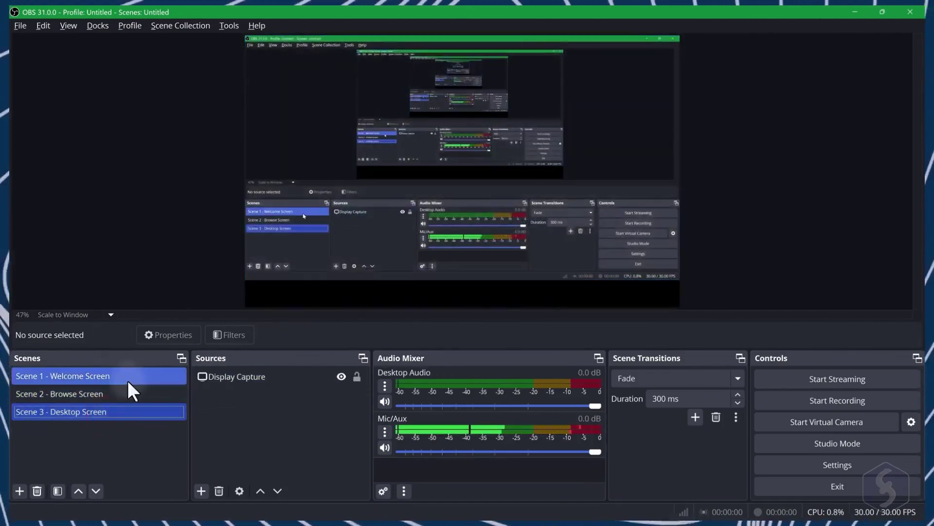
{"action": "left_click", "coordinate": [127, 379]}
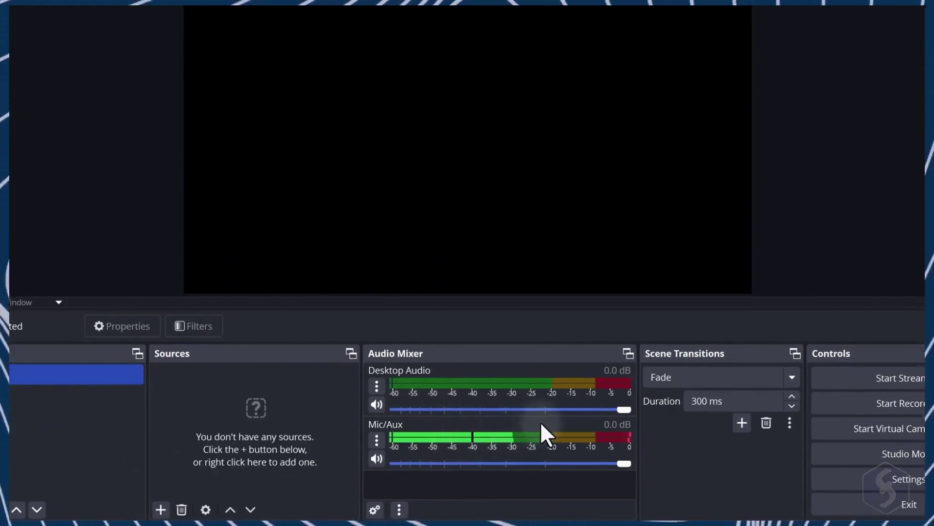
{"action": "left_click", "coordinate": [376, 385]}
{"action": "left_click", "coordinate": [418, 355]}
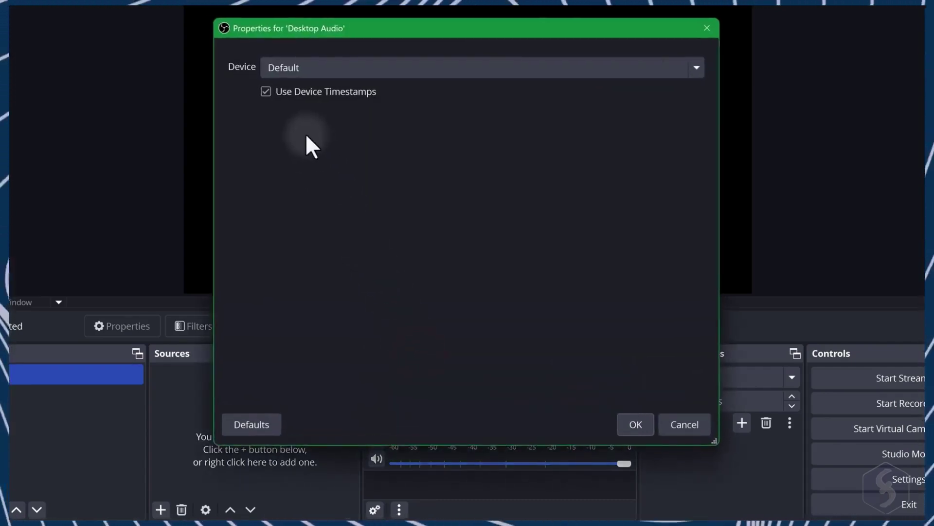
{"action": "left_click", "coordinate": [369, 60]}
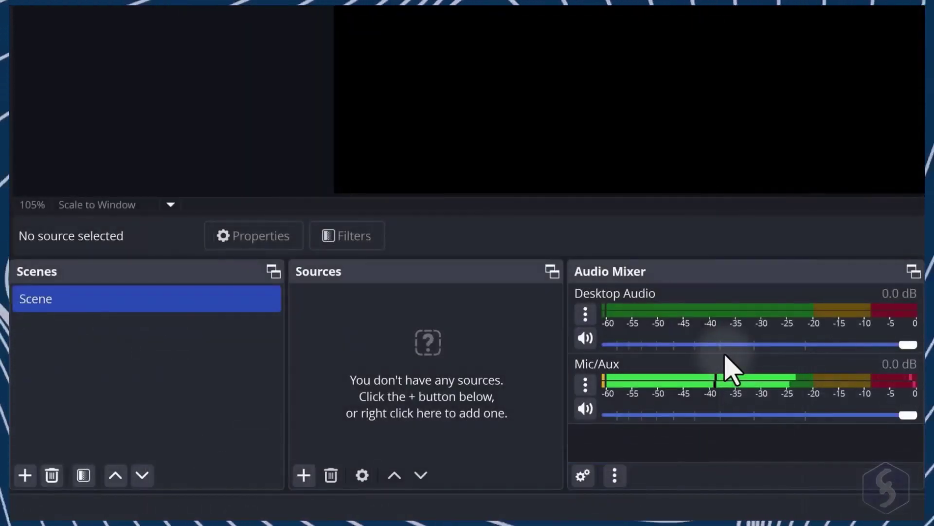
- Create an empty scene named Scene 2 and reselect Scene, without adding sources
{"action": "left_click", "coordinate": [24, 474]}
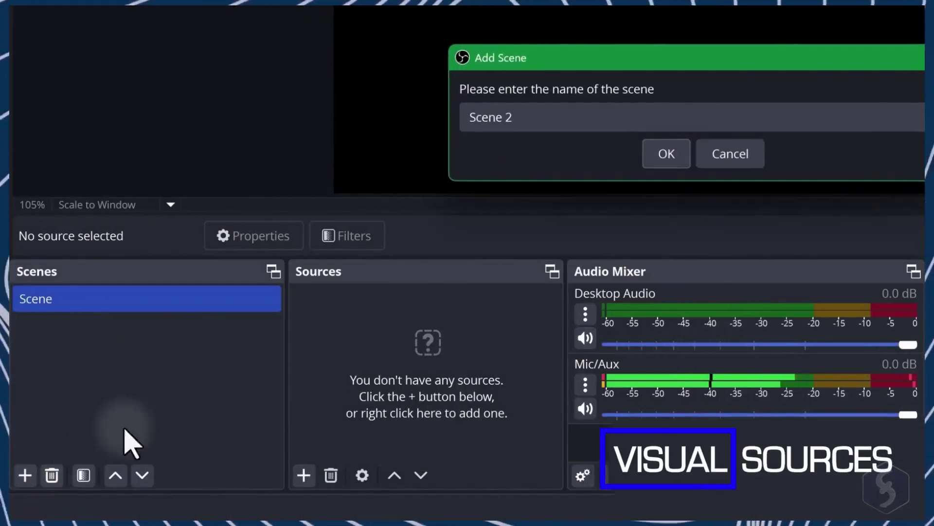
{"action": "left_click", "coordinate": [668, 159]}
{"action": "left_click", "coordinate": [122, 302]}
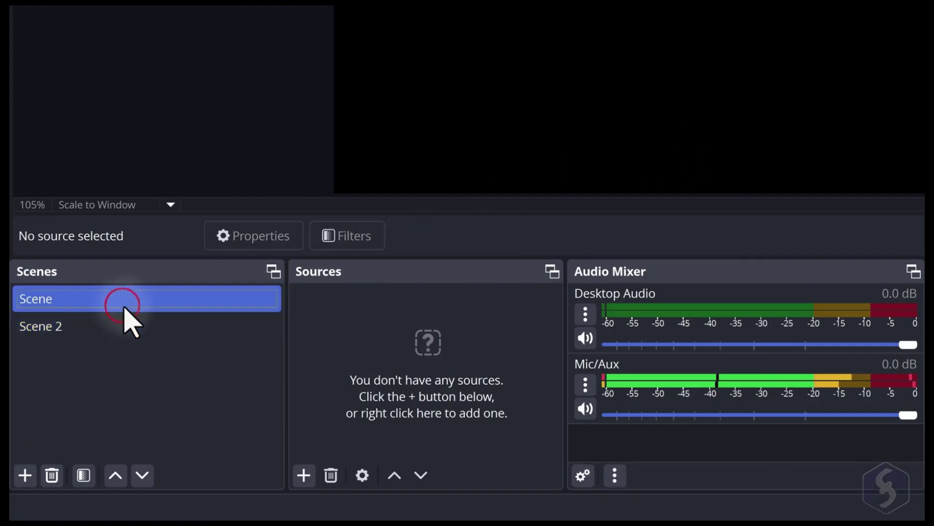
{"action": "left_click", "coordinate": [124, 322]}
{"action": "left_click", "coordinate": [126, 303]}
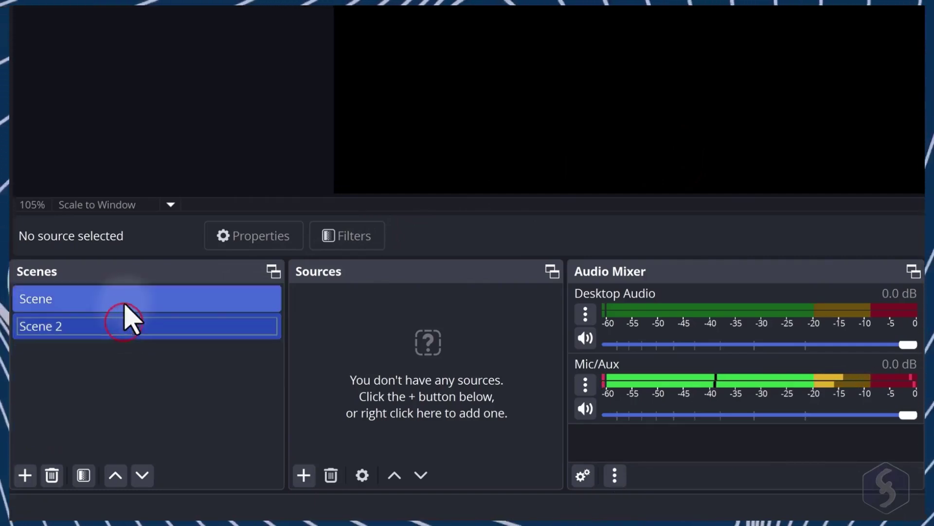
{"action": "left_click", "coordinate": [304, 474]}
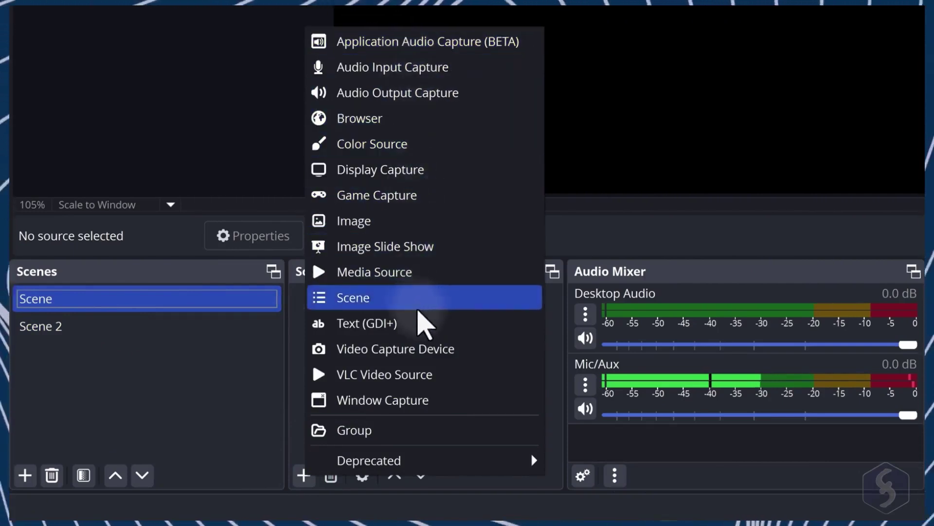
{"action": "key", "text": "Escape"}
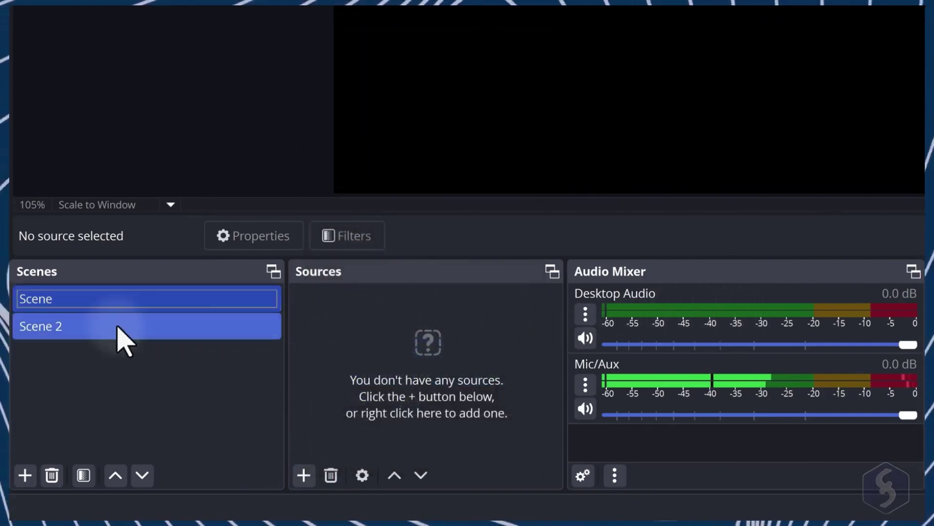
- Add a Display Capture to Scene using Windows 10 (1903 and up) on the 3840x2160 primary monitor
{"action": "left_click", "coordinate": [115, 326]}
{"action": "left_click", "coordinate": [125, 296]}
{"action": "left_click", "coordinate": [125, 326]}
{"action": "left_click", "coordinate": [132, 295]}
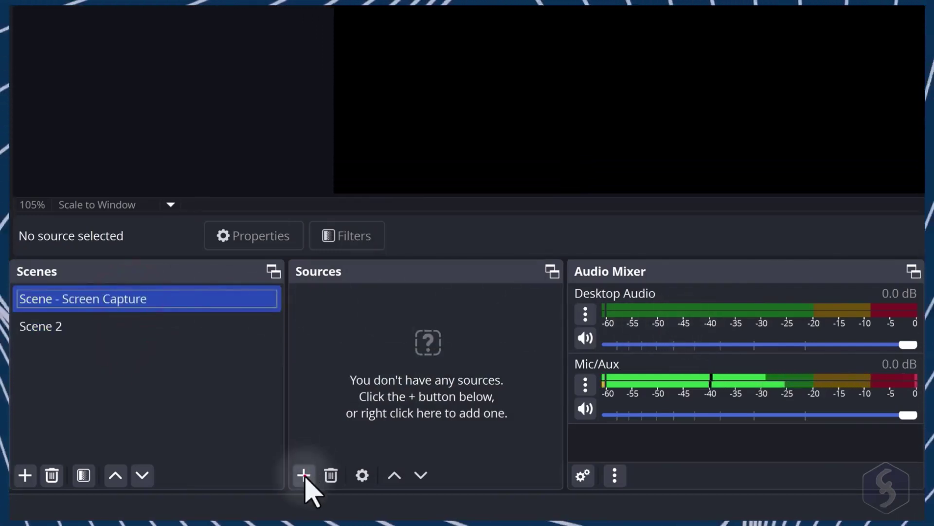
{"action": "left_click", "coordinate": [303, 475]}
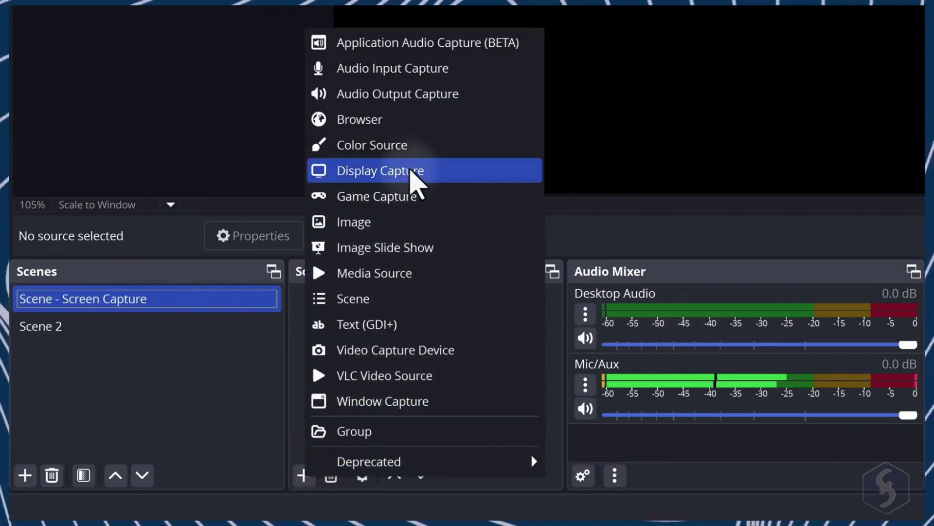
{"action": "left_click", "coordinate": [416, 170]}
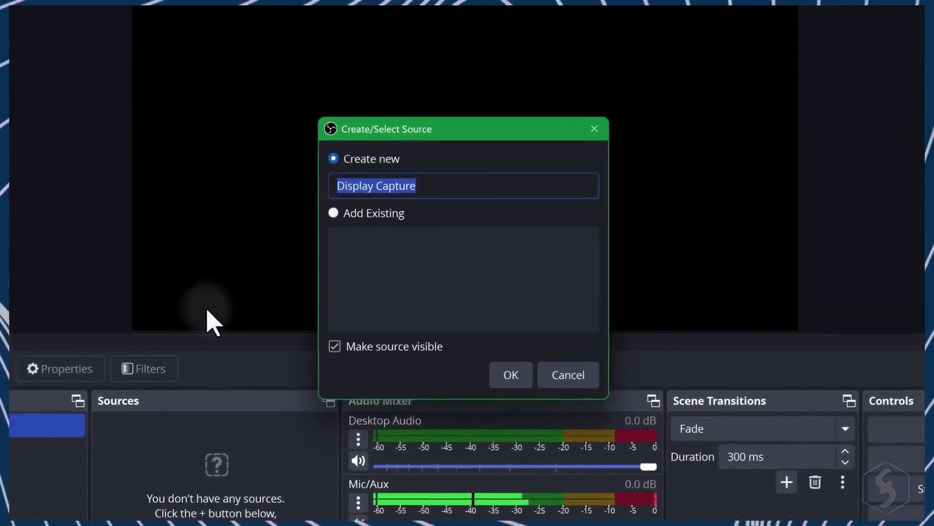
{"action": "left_click", "coordinate": [505, 378]}
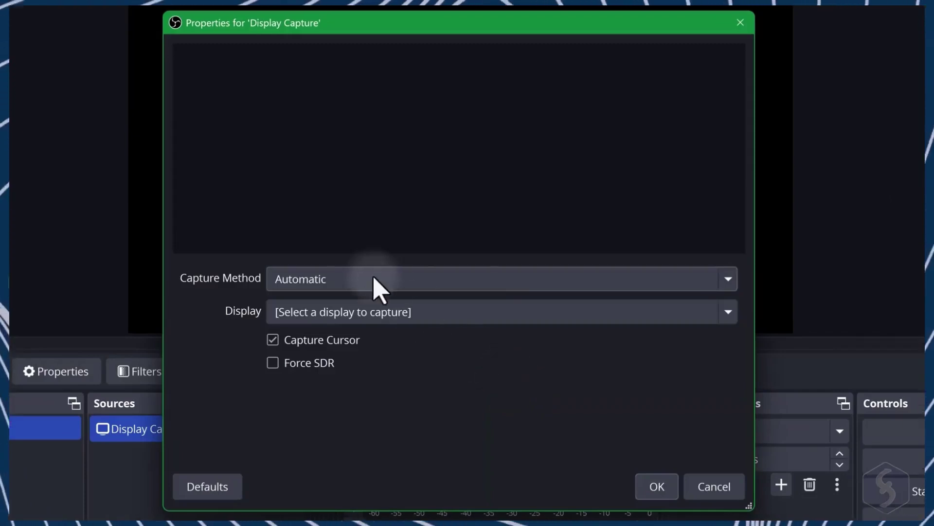
{"action": "left_click", "coordinate": [375, 279]}
{"action": "left_click", "coordinate": [370, 334]}
{"action": "left_click", "coordinate": [396, 327]}
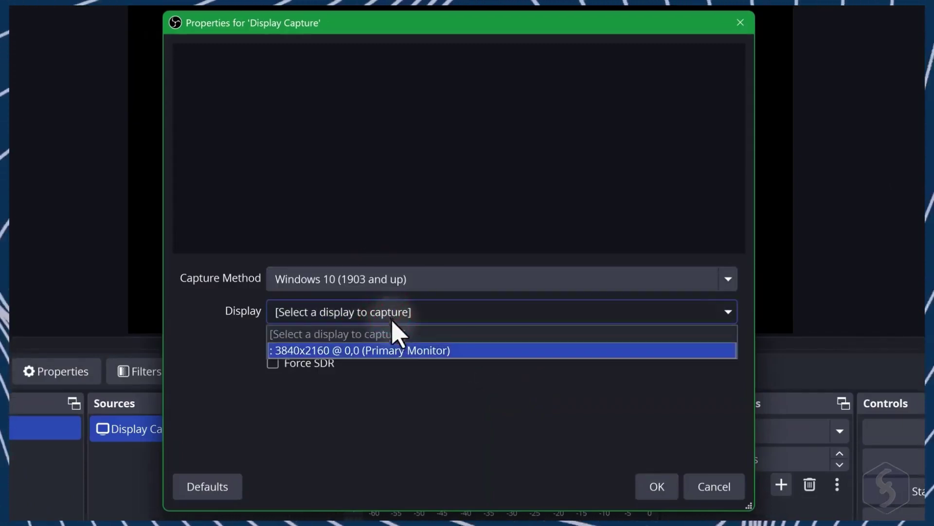
{"action": "left_click", "coordinate": [400, 350]}
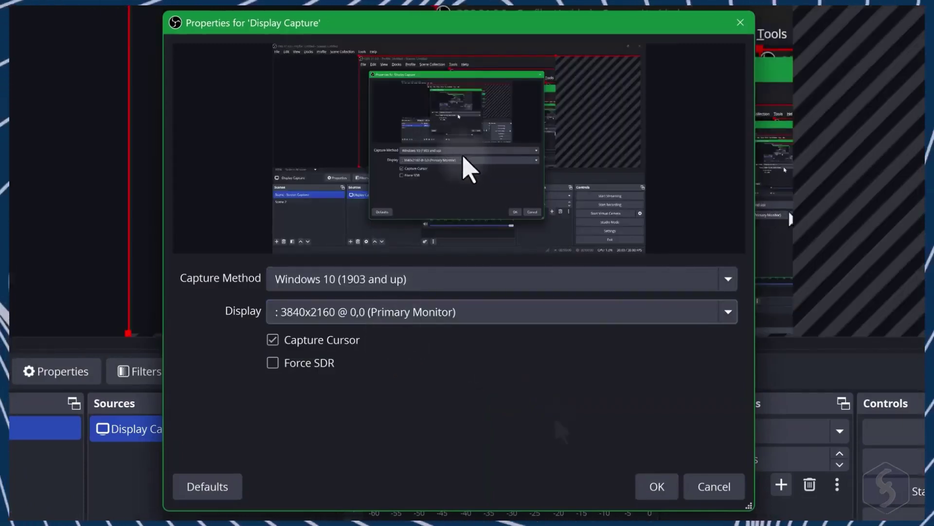
{"action": "left_click", "coordinate": [664, 491]}
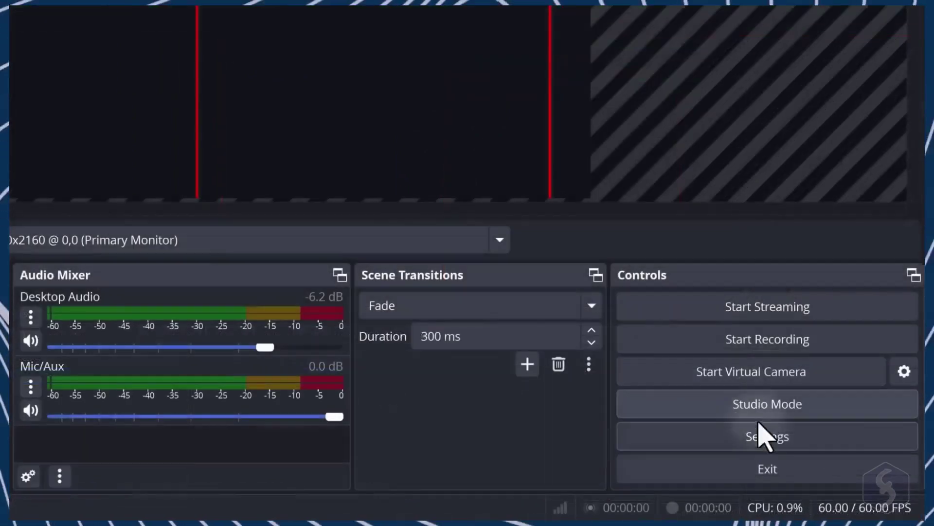
- Change the Video base (canvas) resolution to 3840x2160, leaving output at 1920x1080
{"action": "left_click", "coordinate": [846, 467]}
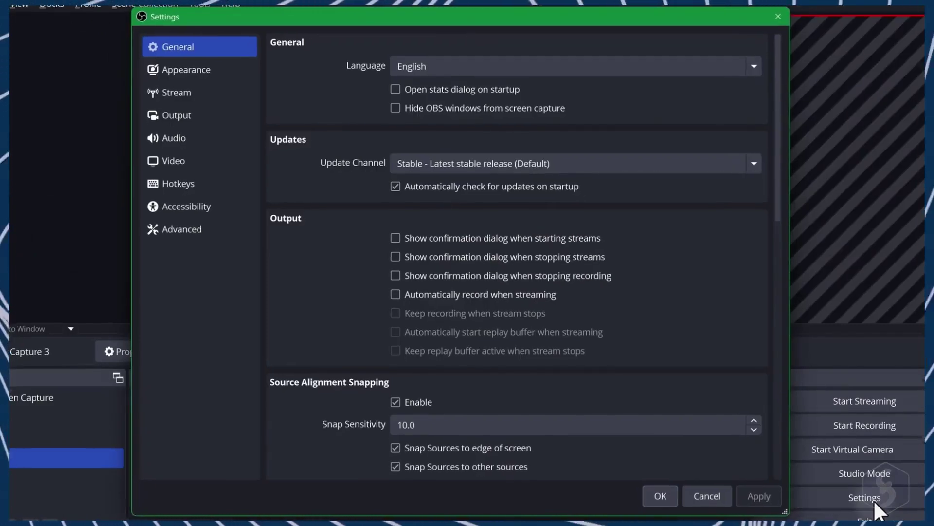
{"action": "left_click", "coordinate": [195, 161]}
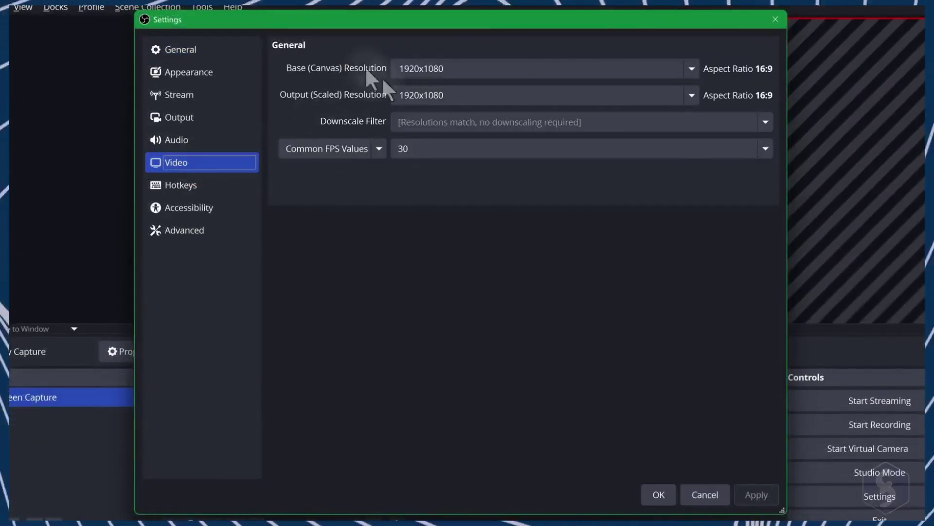
{"action": "left_click", "coordinate": [691, 68]}
{"action": "left_click", "coordinate": [562, 87]}
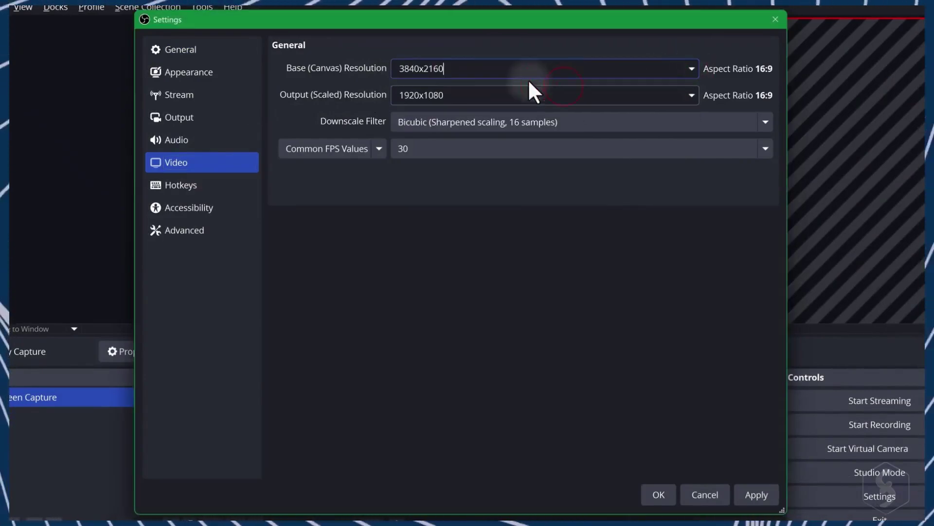
{"action": "left_click", "coordinate": [656, 495]}
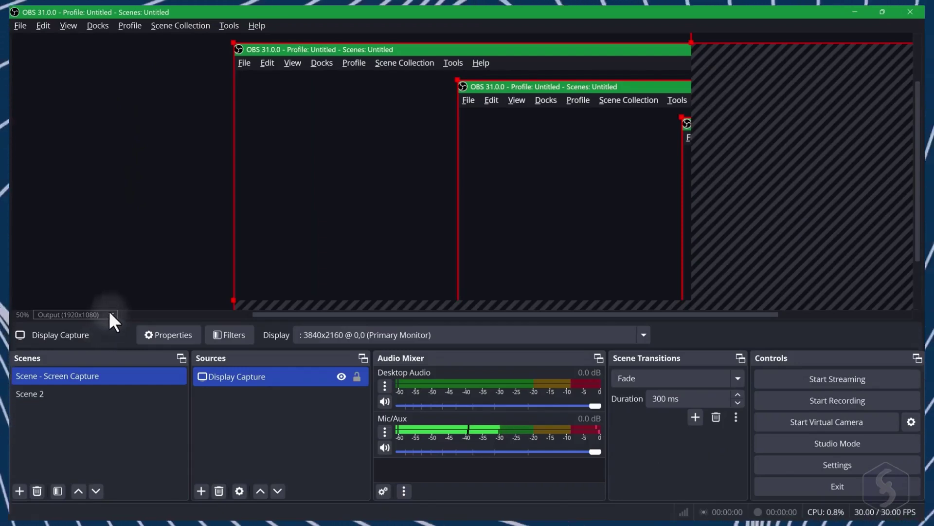
- Scale the preview to the window and fit the Display Capture to the full canvas with Ctrl+F
{"action": "left_click", "coordinate": [110, 311]}
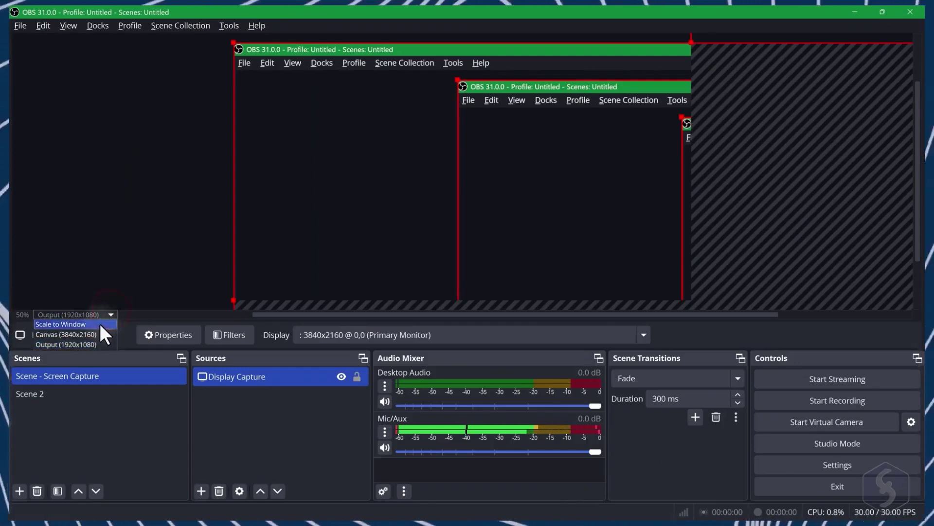
{"action": "left_click", "coordinate": [100, 324]}
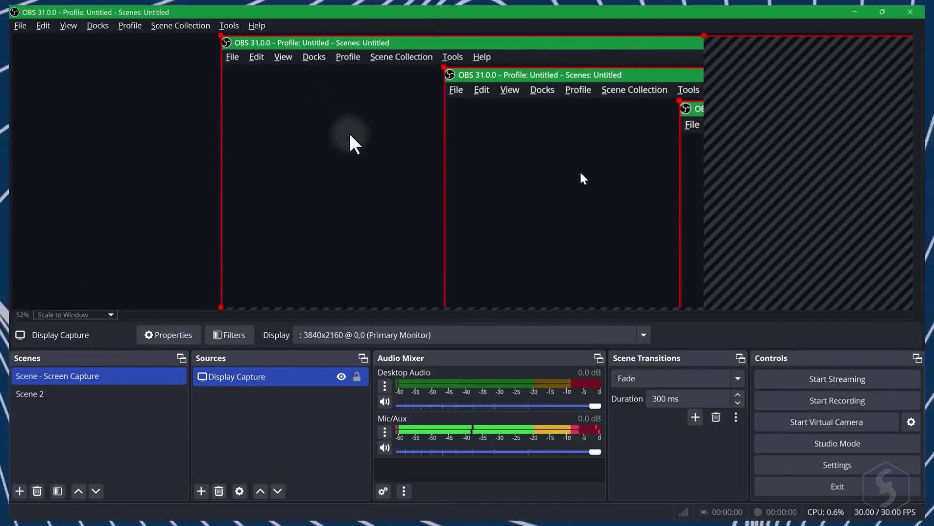
{"action": "key", "text": "ctrl+f"}
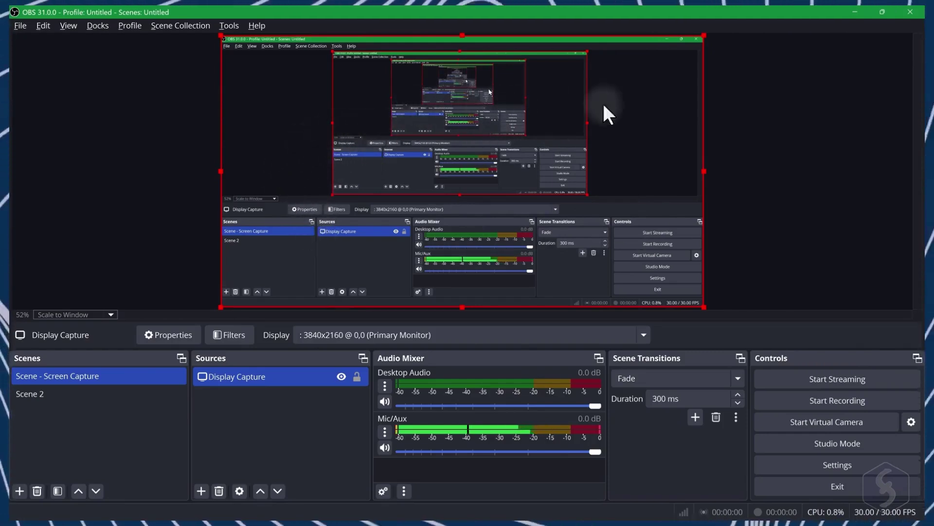
{"action": "left_click", "coordinate": [783, 94]}
{"action": "left_click", "coordinate": [700, 119]}
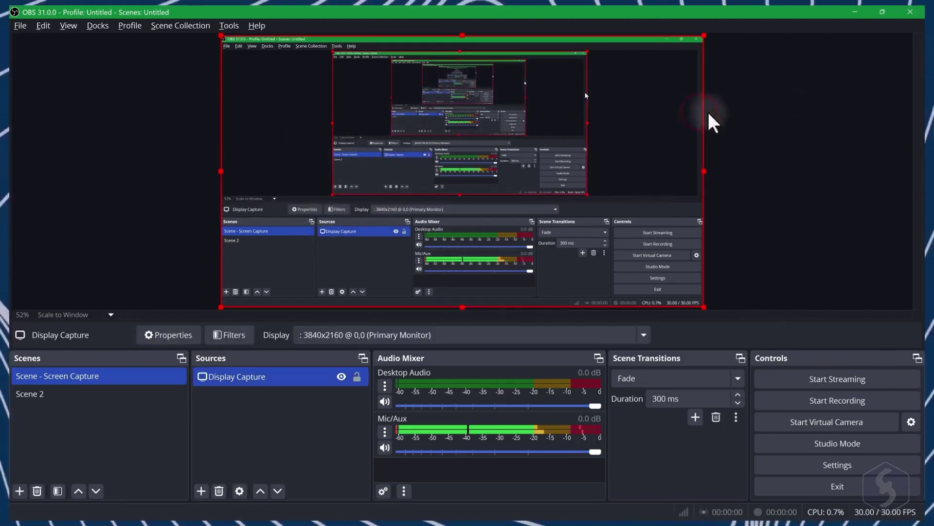
{"action": "left_click", "coordinate": [794, 115]}
{"action": "left_click", "coordinate": [679, 129]}
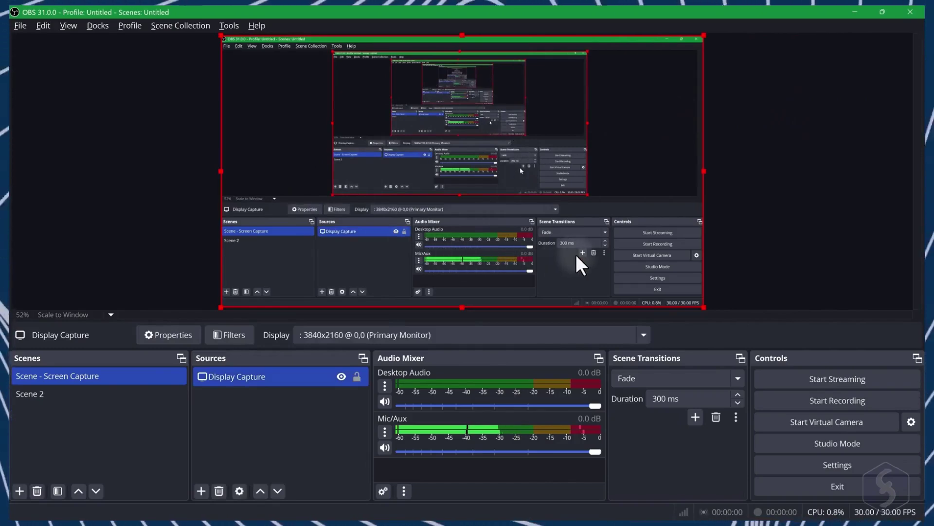
{"action": "left_click_drag", "start_coordinate": [750, 12], "coordinate": [653, 29]}
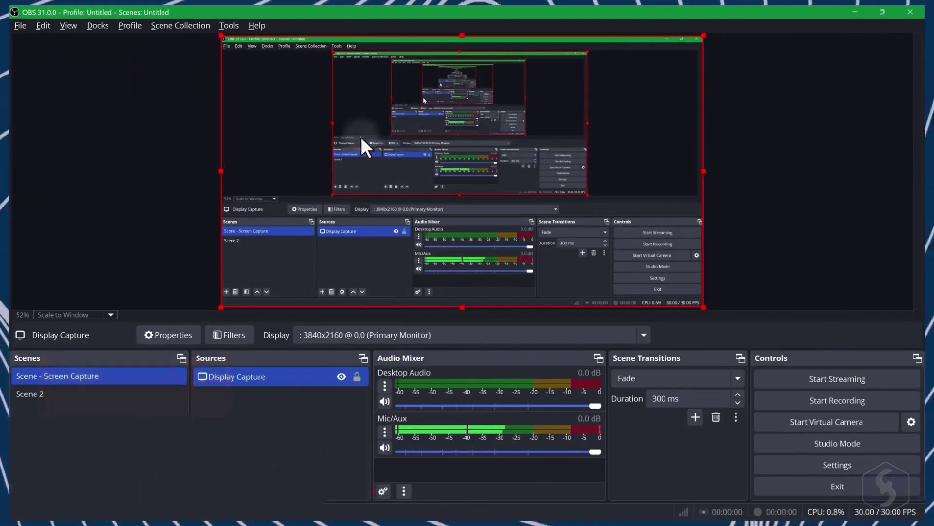
- Add a Window Capture source to Scene 2 capturing the Adobe Premiere Pro 2024 window
{"action": "left_click", "coordinate": [44, 394]}
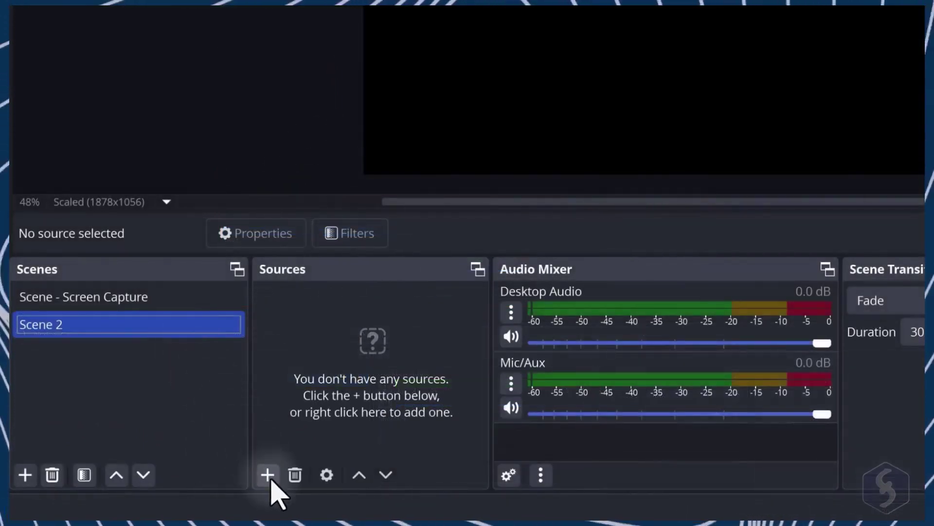
{"action": "left_click", "coordinate": [272, 479]}
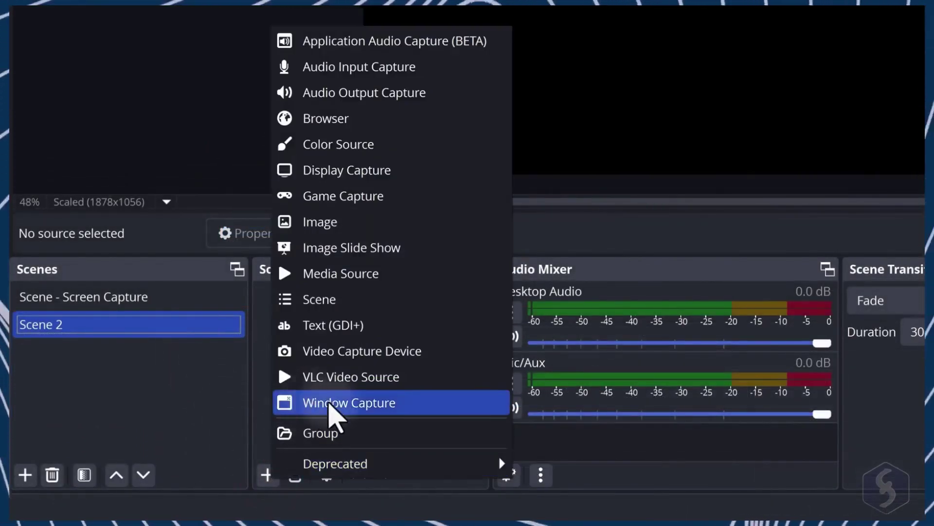
{"action": "left_click", "coordinate": [334, 402]}
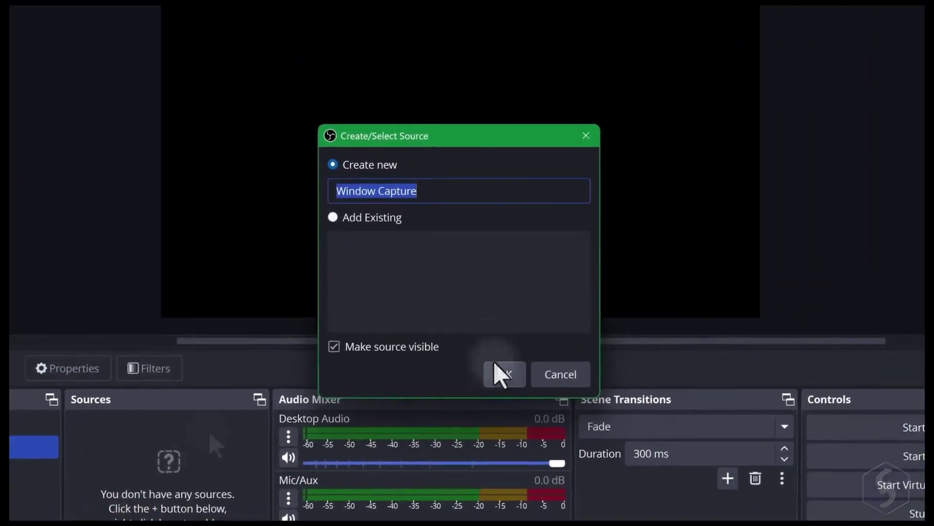
{"action": "left_click", "coordinate": [503, 377]}
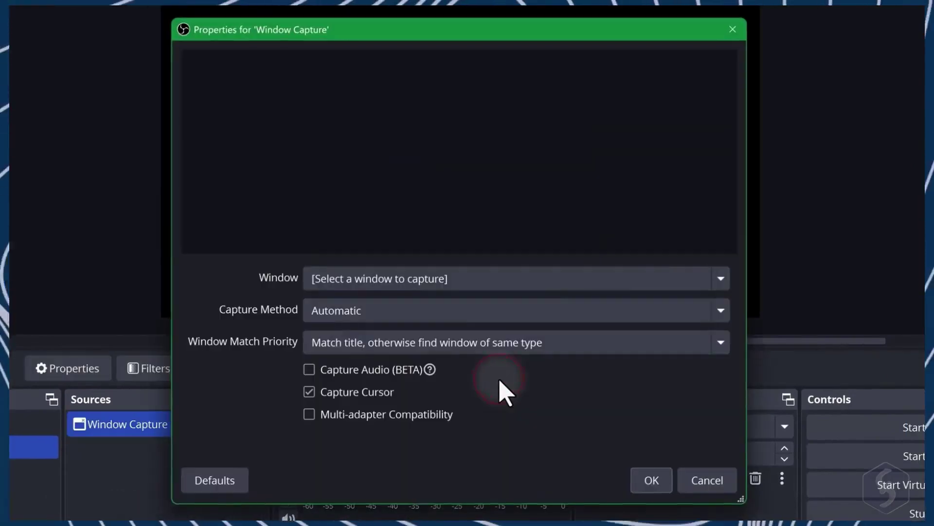
{"action": "left_click", "coordinate": [492, 276]}
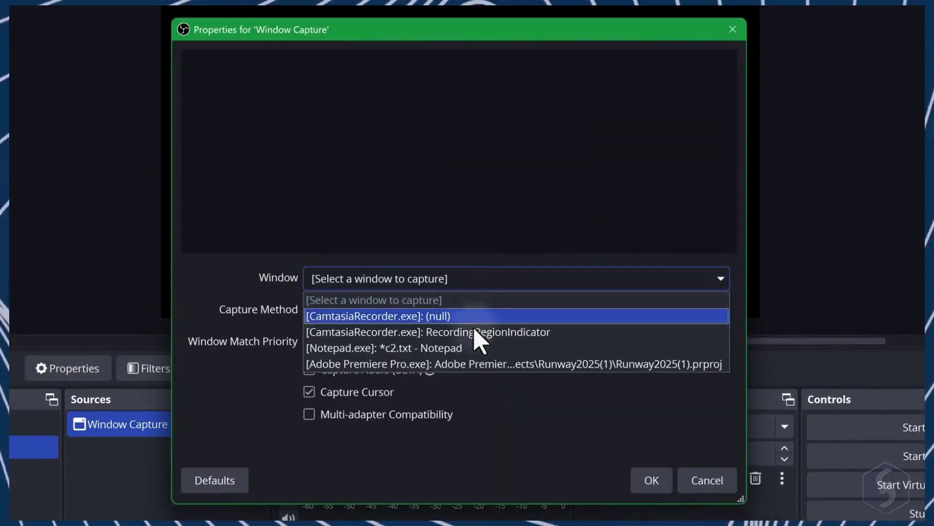
{"action": "left_click", "coordinate": [474, 365]}
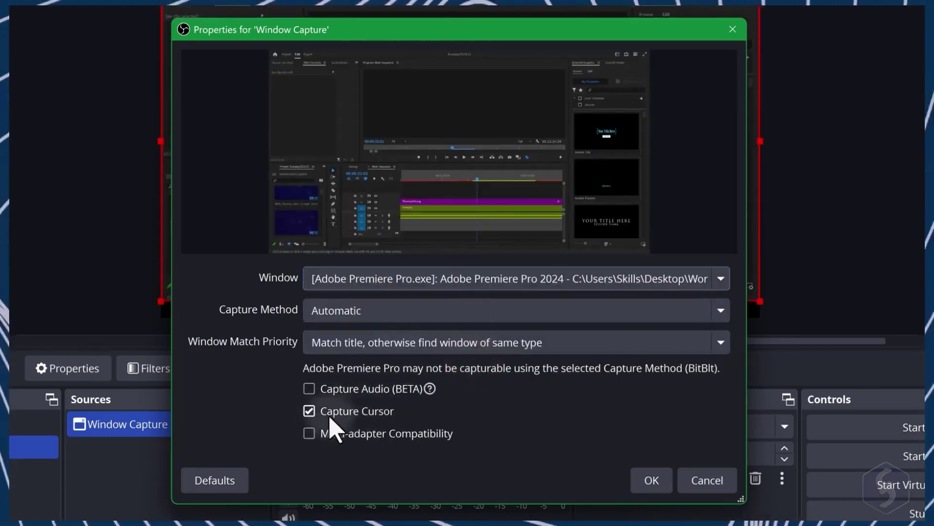
{"action": "left_click", "coordinate": [650, 481]}
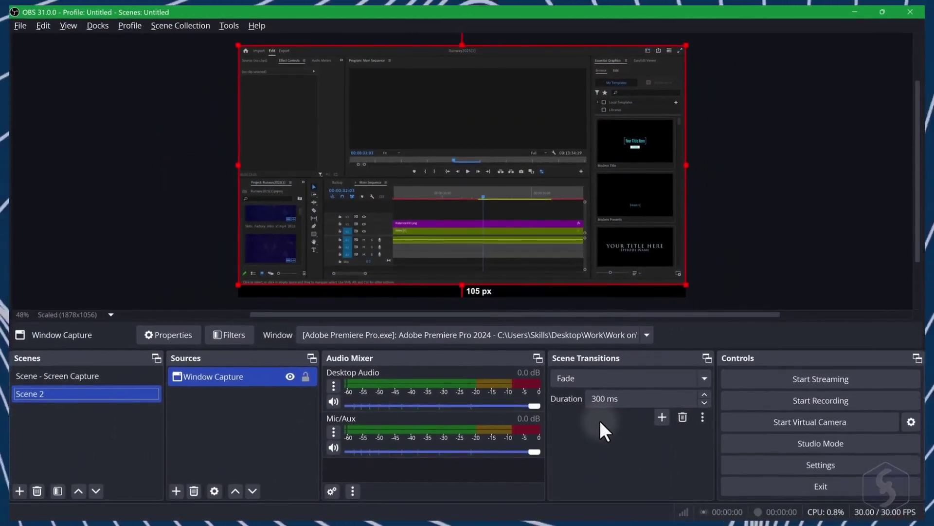
{"action": "left_click_drag", "start_coordinate": [579, 3], "coordinate": [852, 15]}
- Add a Game Capture source in specific-window mode capturing Cats Hidden in Christmas, reviewing its properties
{"action": "left_click", "coordinate": [857, 7]}
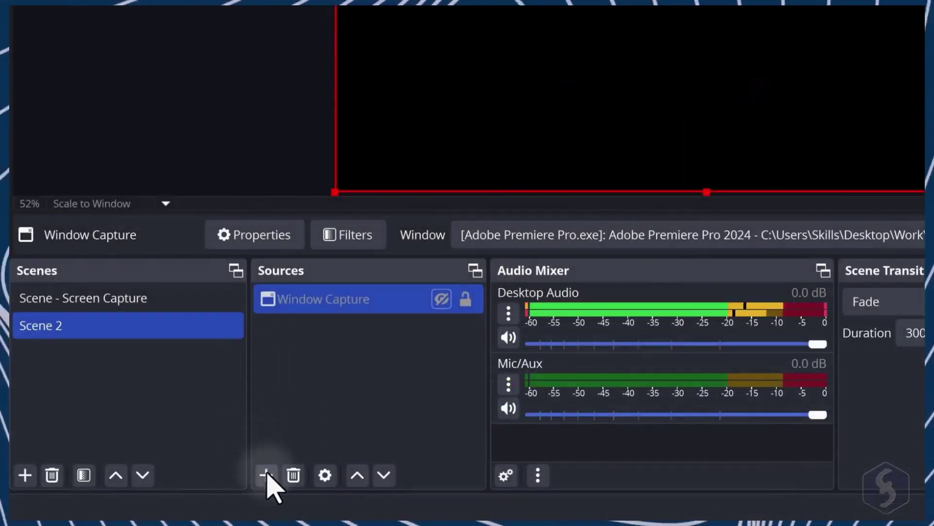
{"action": "left_click", "coordinate": [176, 490]}
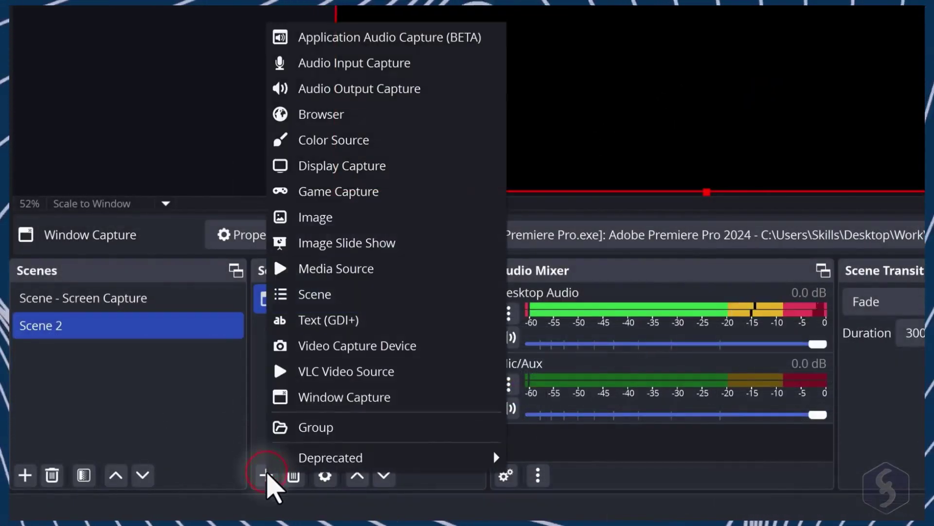
{"action": "left_click", "coordinate": [340, 194]}
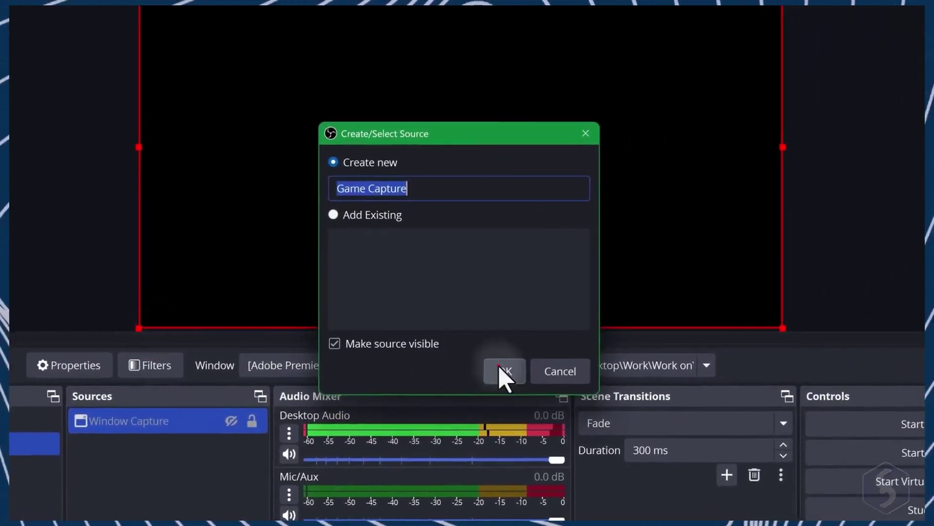
{"action": "left_click", "coordinate": [576, 335]}
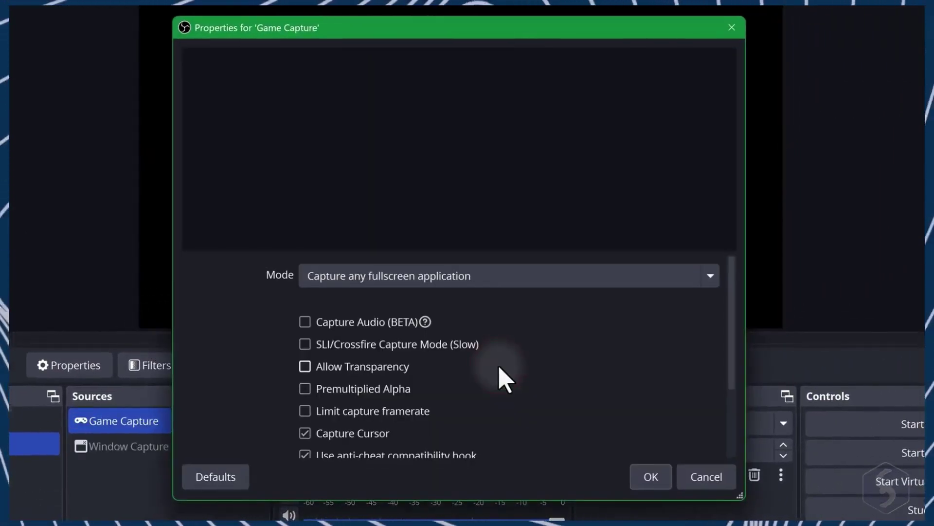
{"action": "left_click", "coordinate": [701, 278]}
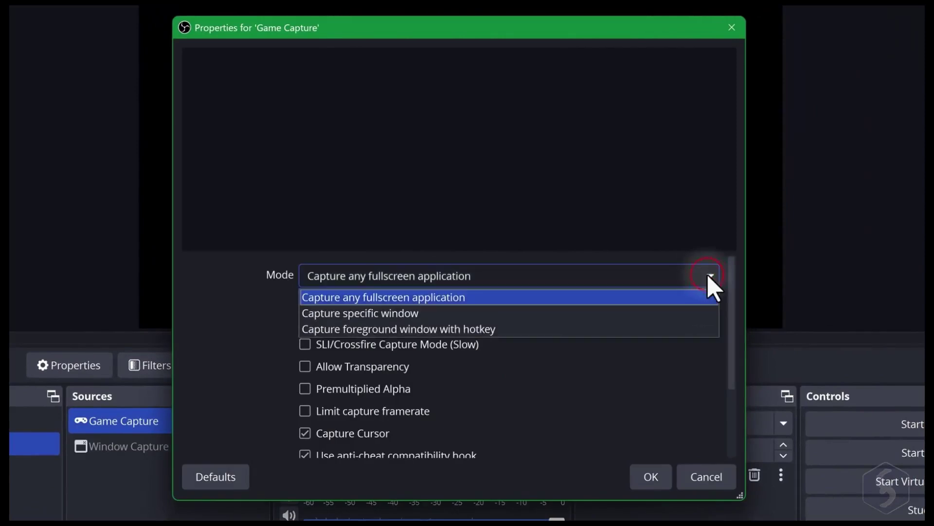
{"action": "left_click", "coordinate": [558, 315]}
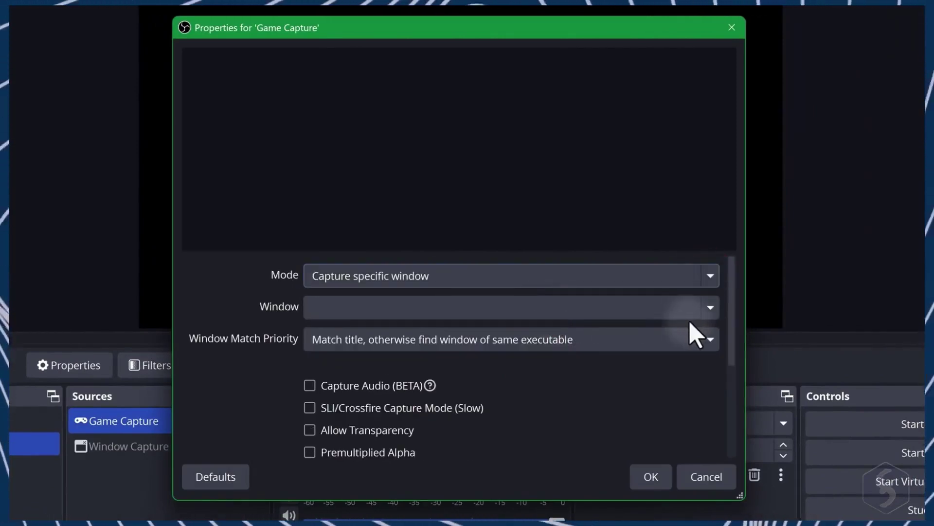
{"action": "left_click", "coordinate": [710, 307]}
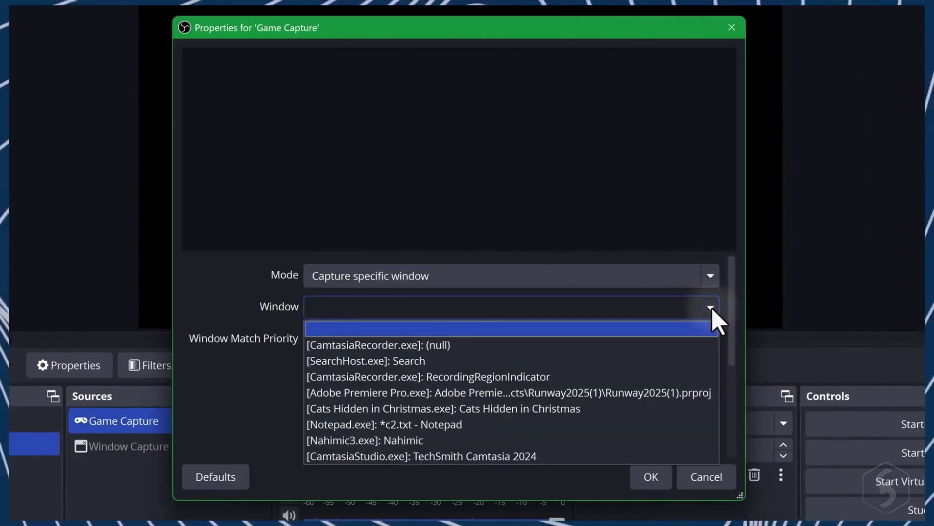
{"action": "left_click", "coordinate": [536, 411]}
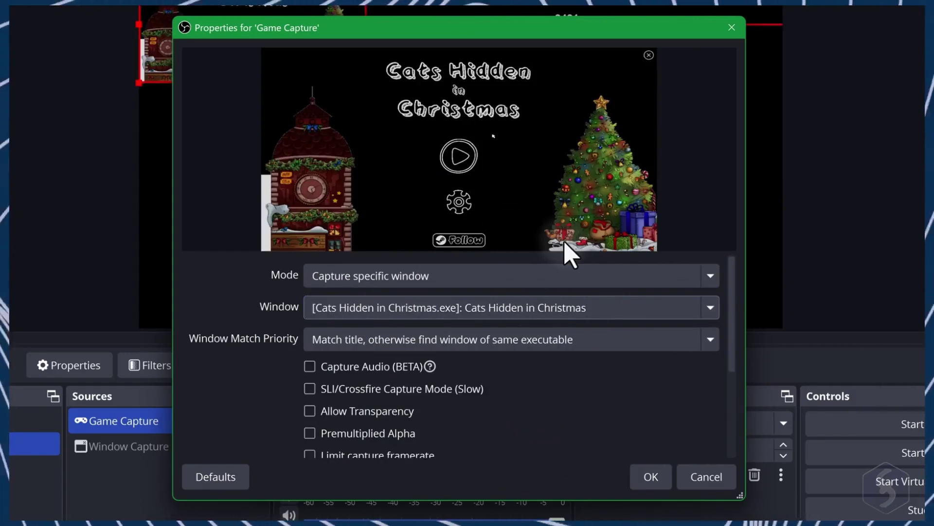
{"action": "scroll", "coordinate": [470, 383], "scroll_direction": "down", "scroll_amount": 1}
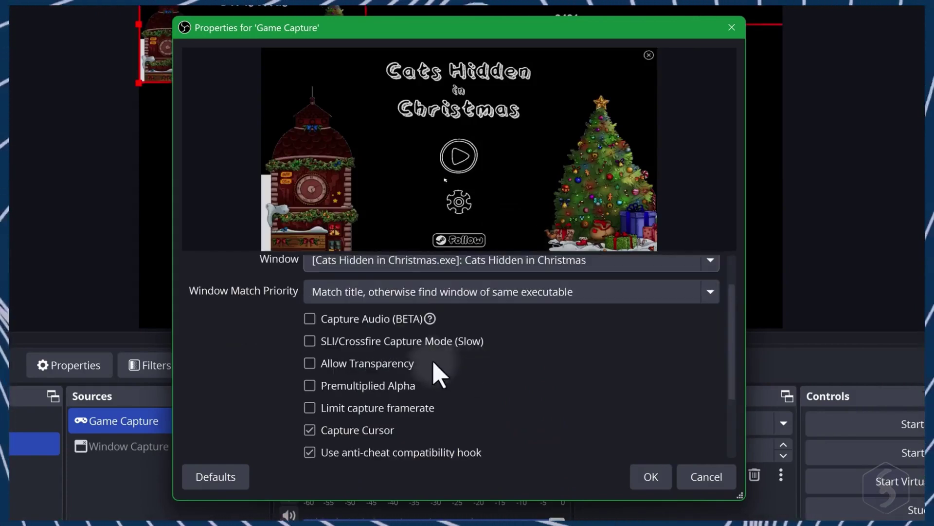
{"action": "scroll", "coordinate": [440, 375], "scroll_direction": "down", "scroll_amount": 1}
{"action": "scroll", "coordinate": [483, 359], "scroll_direction": "down", "scroll_amount": 1}
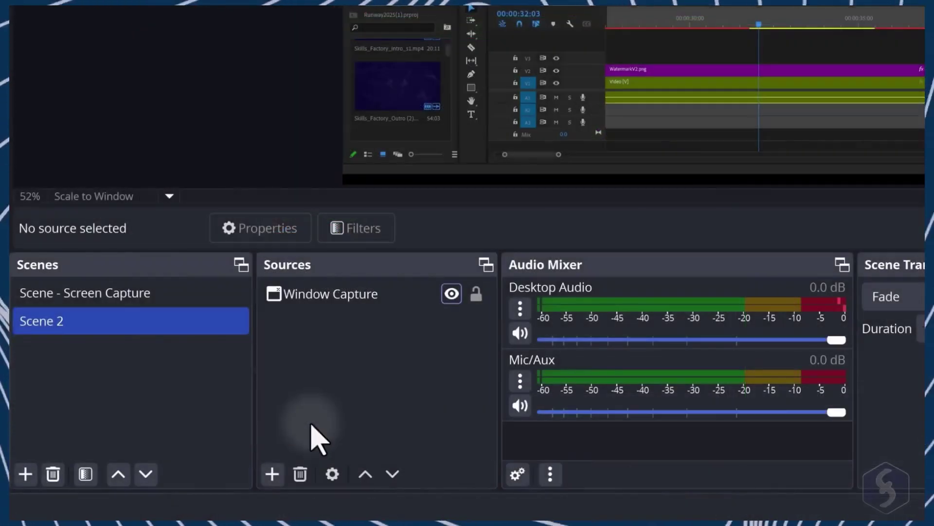
- Add an FHD Camera video capture source and drag the Desktop Audio fader toward -28.6 dB
{"action": "left_click", "coordinate": [272, 474]}
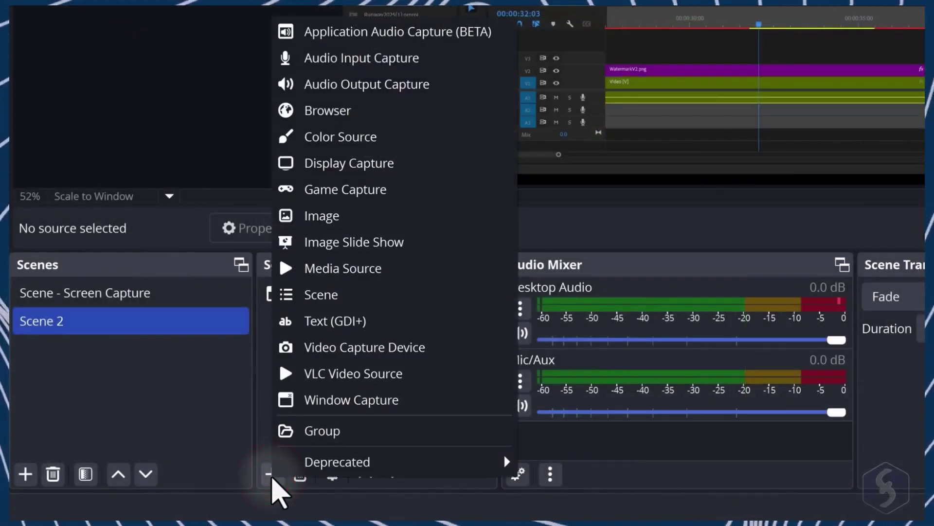
{"action": "left_click", "coordinate": [375, 355]}
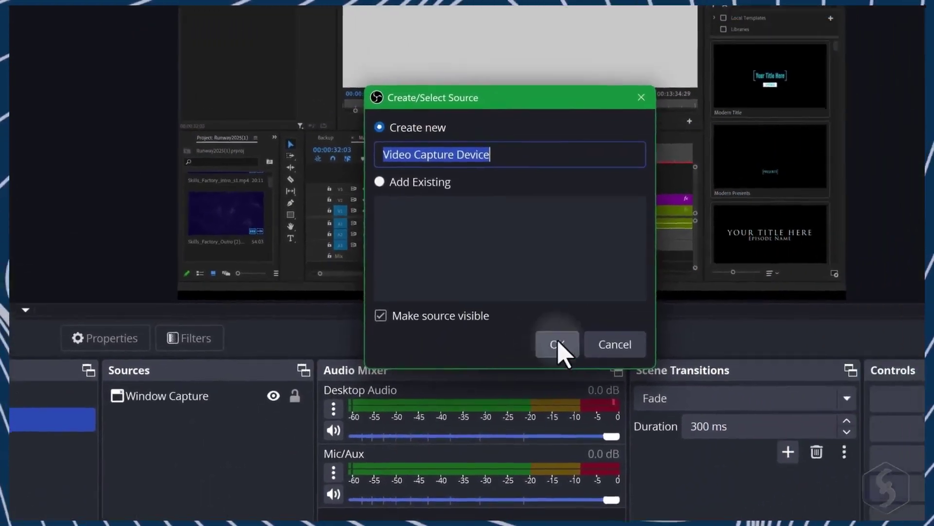
{"action": "left_click", "coordinate": [770, 228]}
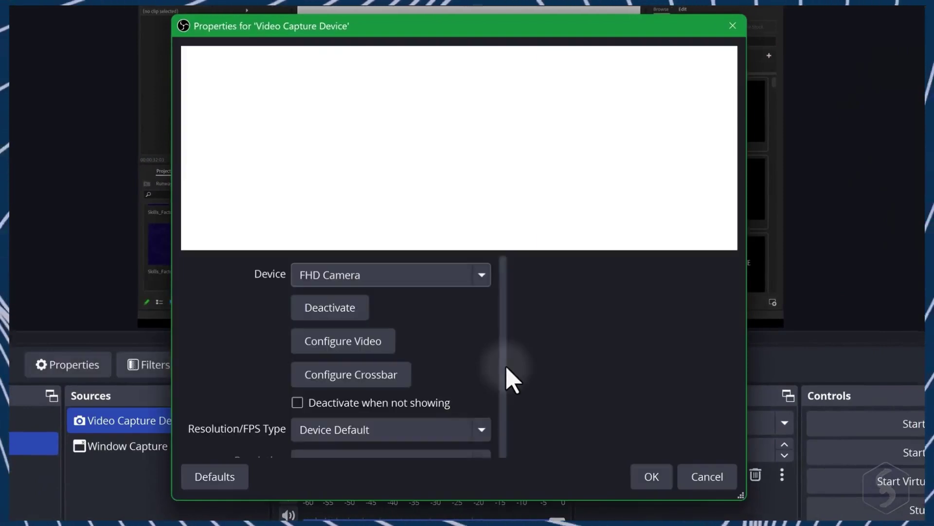
{"action": "left_click", "coordinate": [653, 477]}
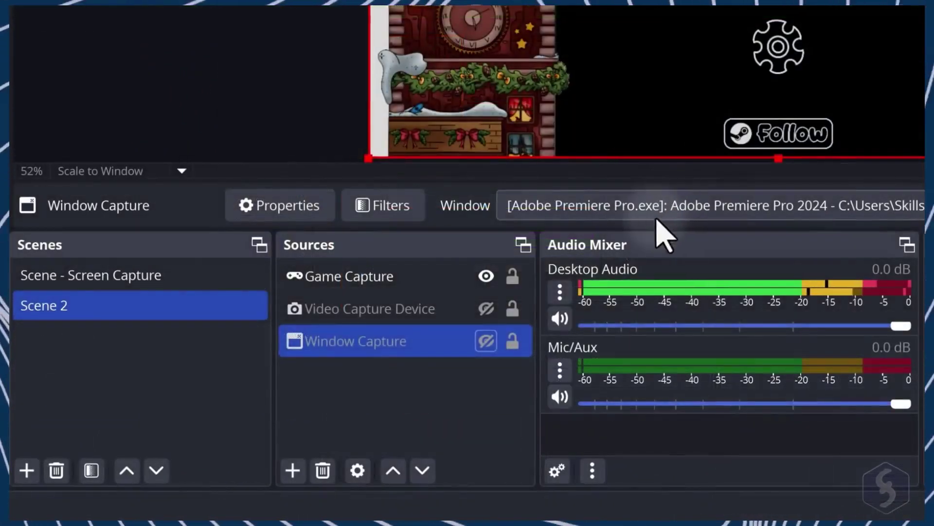
{"action": "left_click", "coordinate": [411, 276]}
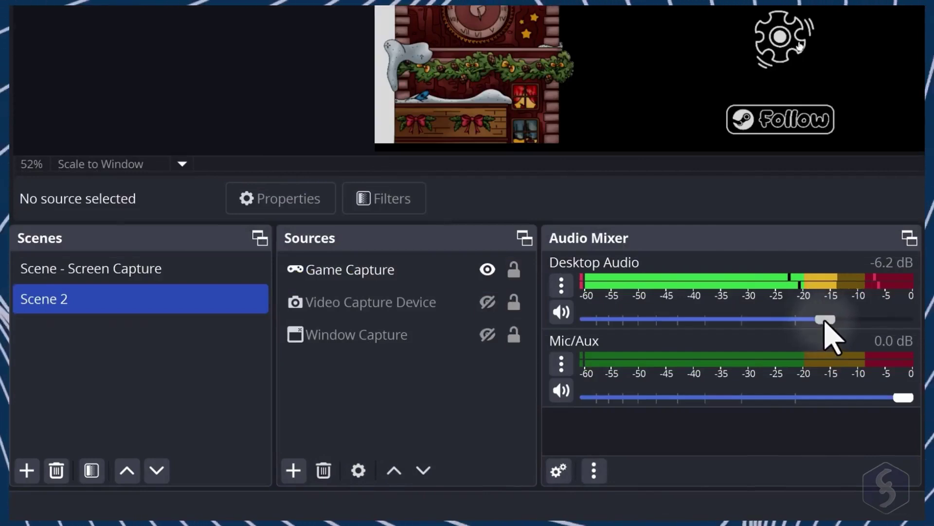
{"action": "left_click_drag", "start_coordinate": [824, 320], "coordinate": [659, 320]}
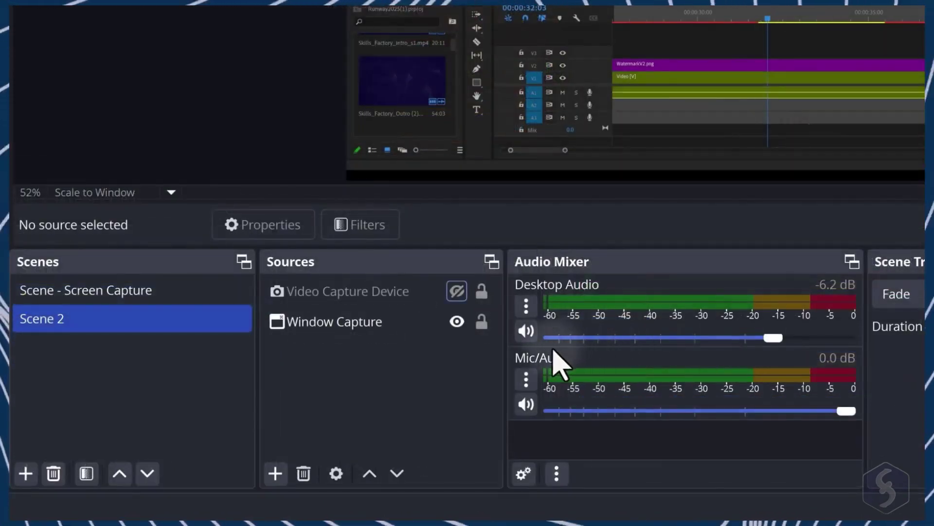
- Mute Desktop Audio and Mic/Aux, then add an Audio Input Capture source to Scene 2
{"action": "left_click", "coordinate": [526, 333]}
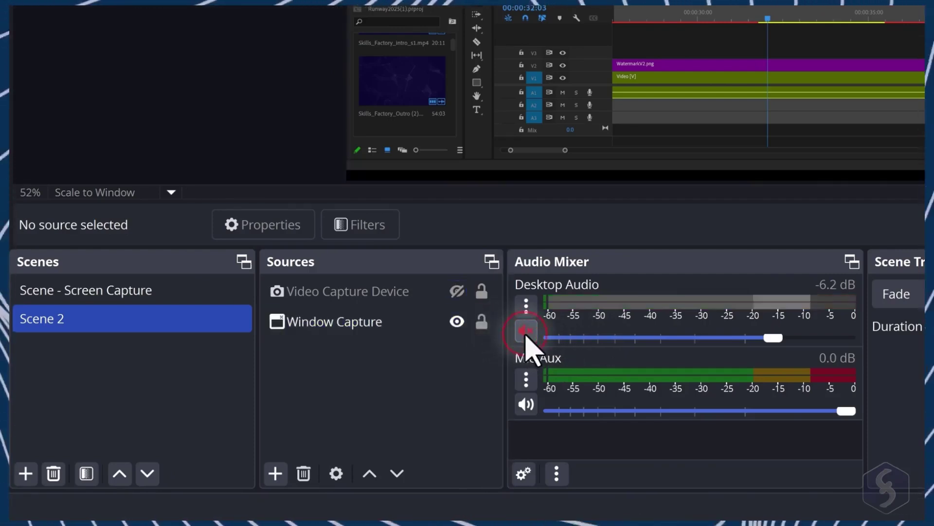
{"action": "left_click", "coordinate": [525, 404]}
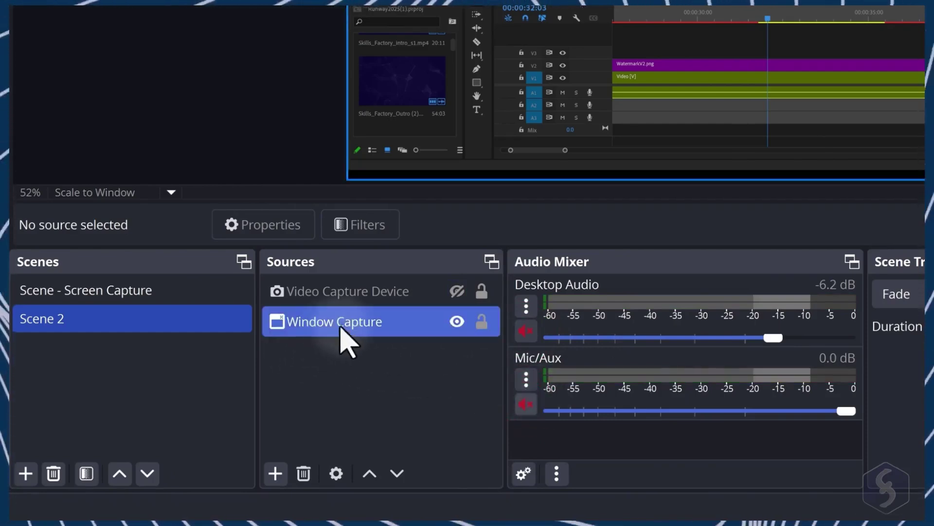
{"action": "left_click", "coordinate": [275, 473]}
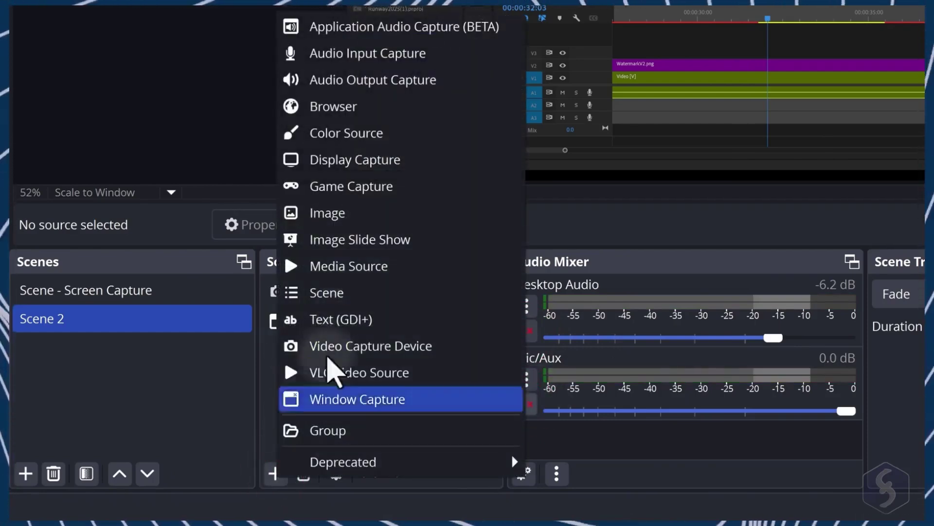
{"action": "left_click", "coordinate": [401, 50]}
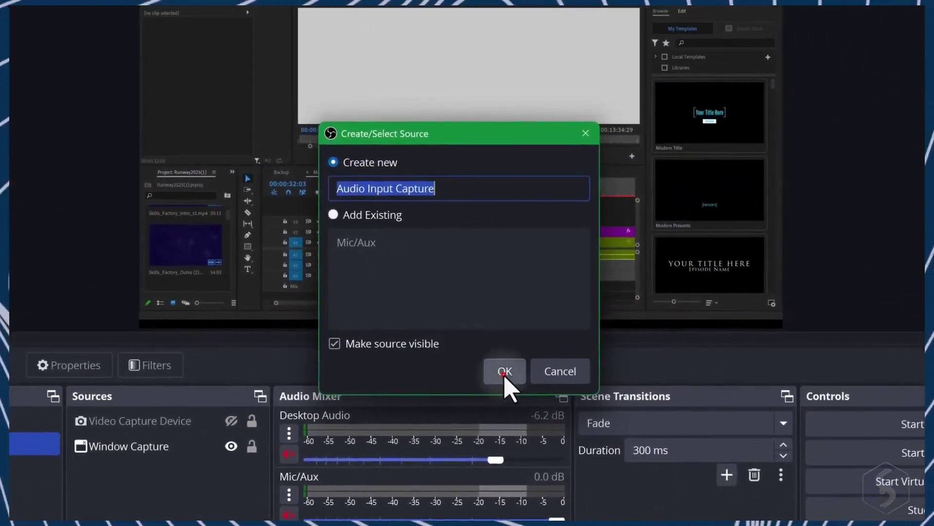
{"action": "left_click", "coordinate": [505, 376]}
{"action": "left_click", "coordinate": [418, 74]}
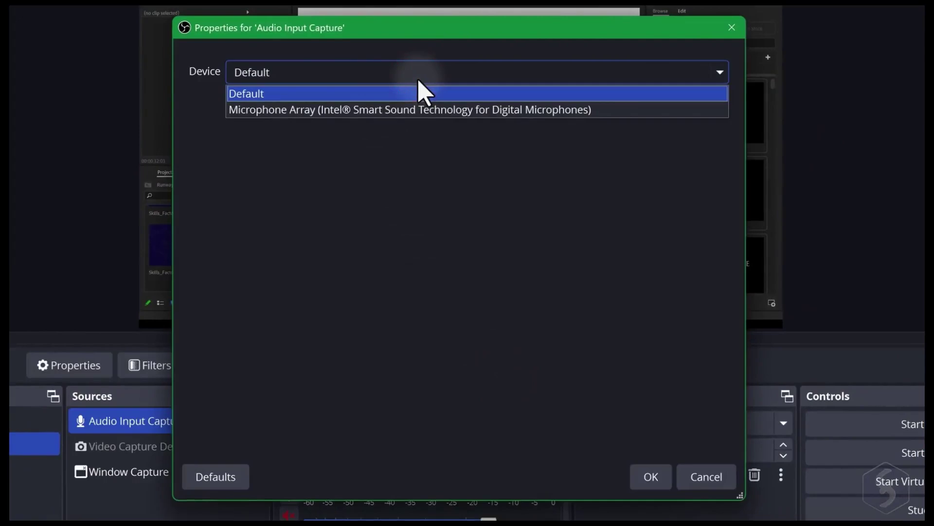
- Add an Audio Output Capture using Speakers (Realtek(R) Audio), then revisit Scene - Screen Capture and return to Scene 2
{"action": "left_click", "coordinate": [426, 90]}
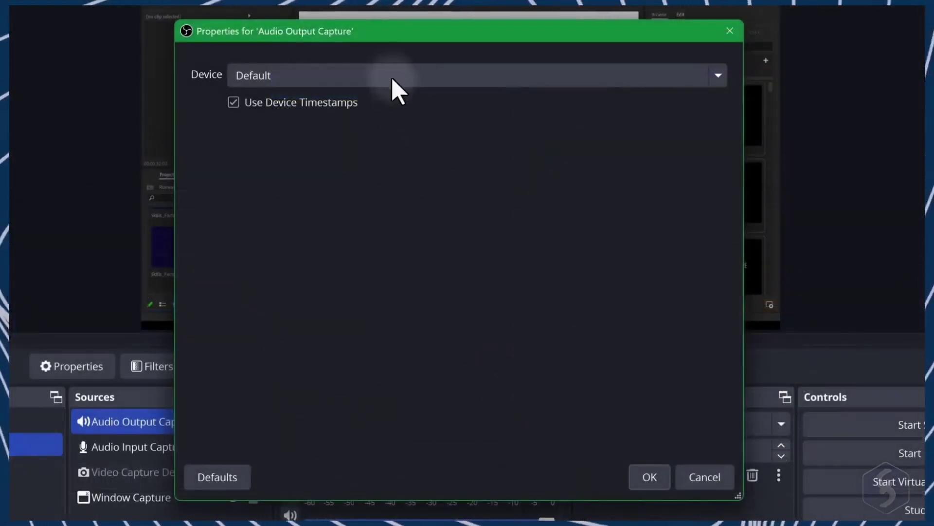
{"action": "left_click", "coordinate": [392, 79]}
{"action": "left_click", "coordinate": [392, 122]}
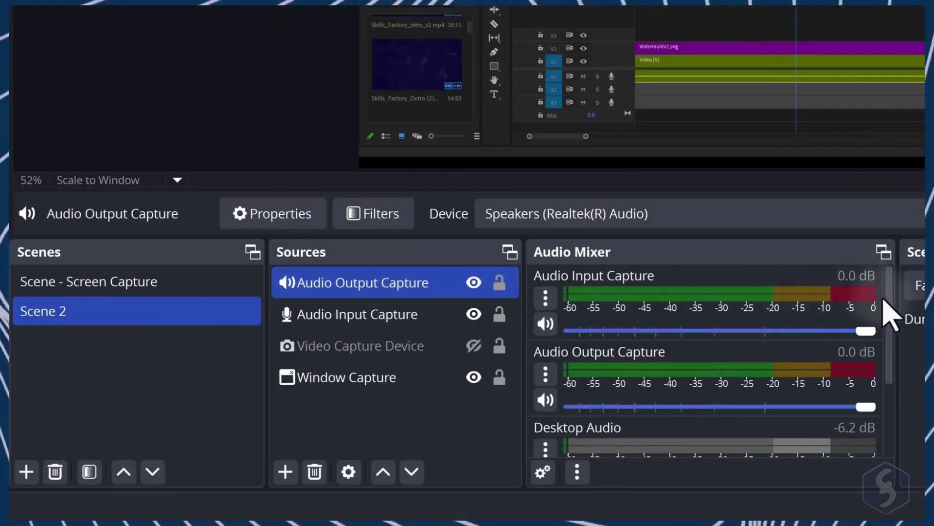
{"action": "left_click_drag", "start_coordinate": [884, 298], "coordinate": [890, 273]}
{"action": "left_click", "coordinate": [128, 282]}
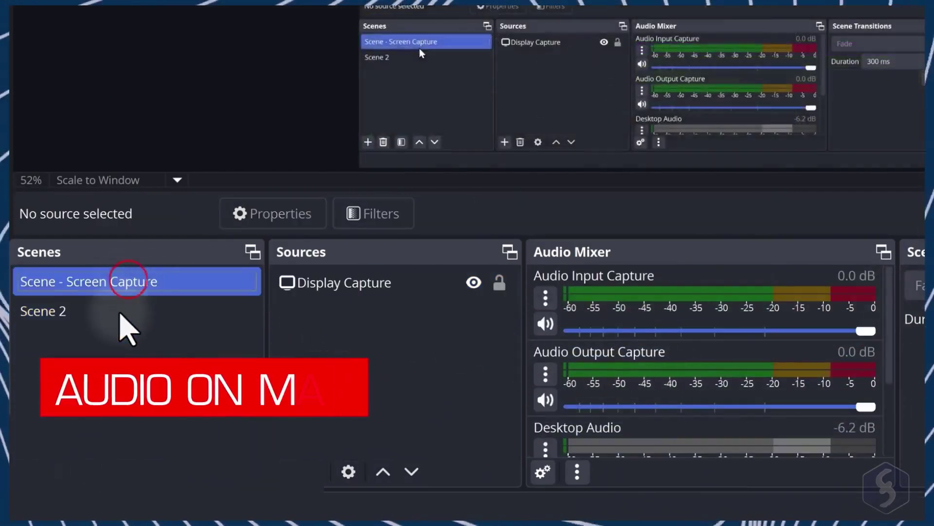
{"action": "left_click", "coordinate": [120, 314]}
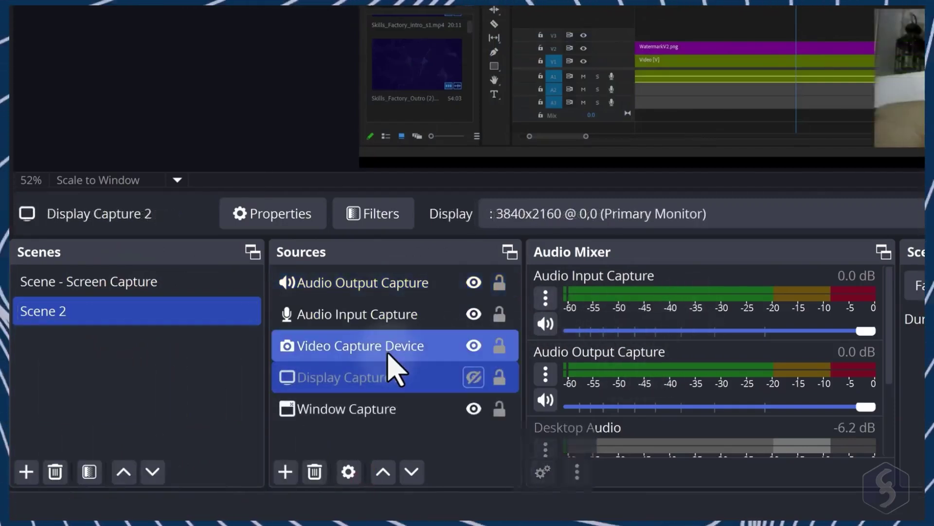
- Shrink the Video Capture Device box into the lower right and adjust the Window Capture's top edge
{"action": "left_click", "coordinate": [388, 351]}
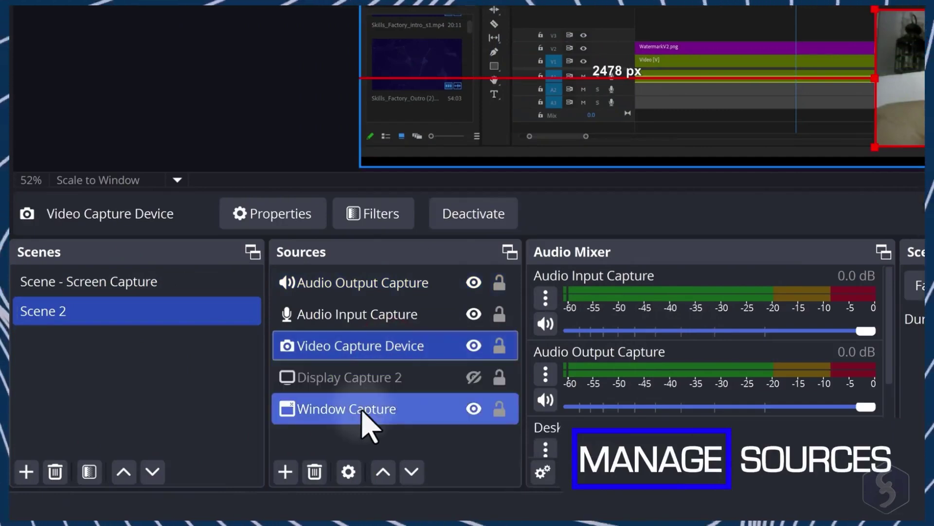
{"action": "left_click", "coordinate": [363, 411]}
{"action": "left_click", "coordinate": [395, 354]}
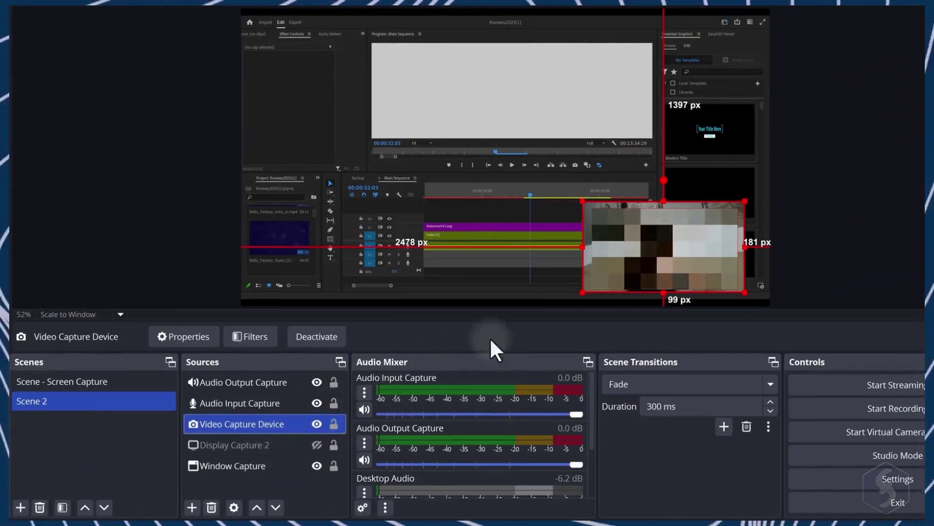
{"action": "mouse_move", "coordinate": [664, 247]}
{"action": "left_mouse_down"}
{"action": "mouse_move", "coordinate": [694, 191]}
{"action": "mouse_move", "coordinate": [619, 247]}
{"action": "mouse_move", "coordinate": [653, 231]}
{"action": "left_mouse_up"}
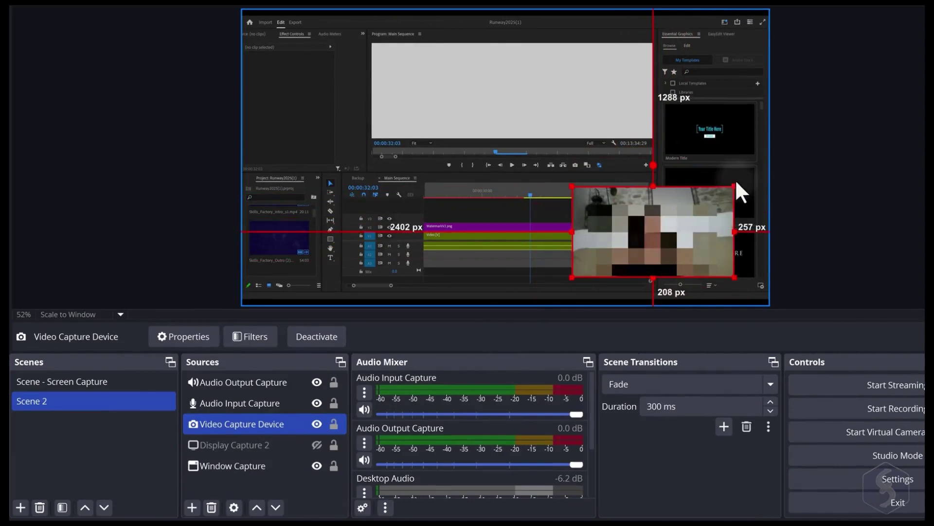
{"action": "left_click_drag", "start_coordinate": [733, 185], "coordinate": [790, 145]}
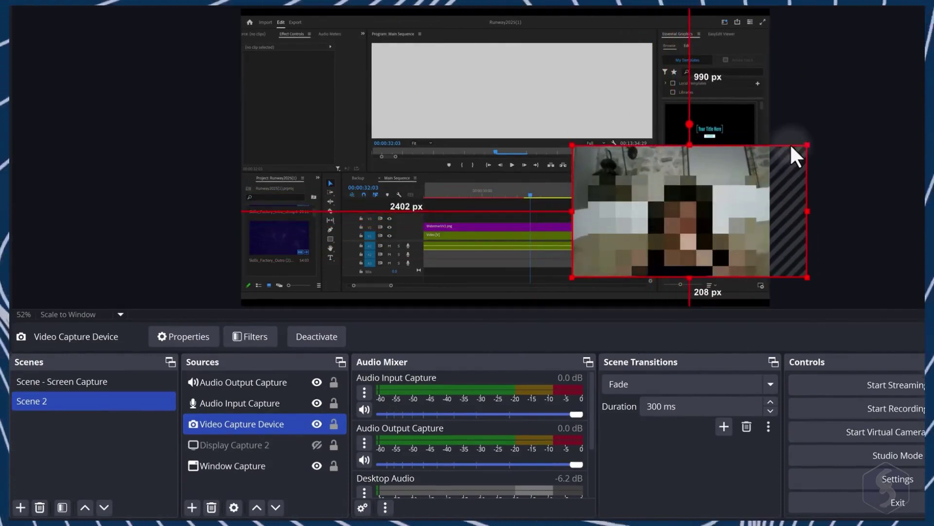
{"action": "left_click_drag", "start_coordinate": [808, 211], "coordinate": [714, 255]}
{"action": "left_click", "coordinate": [767, 23]}
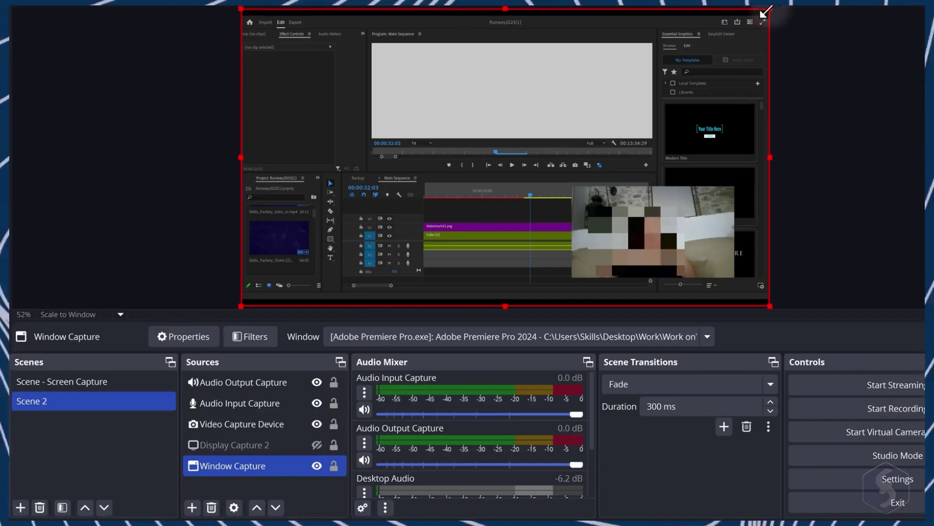
{"action": "left_click_drag", "start_coordinate": [765, 12], "coordinate": [740, 29]}
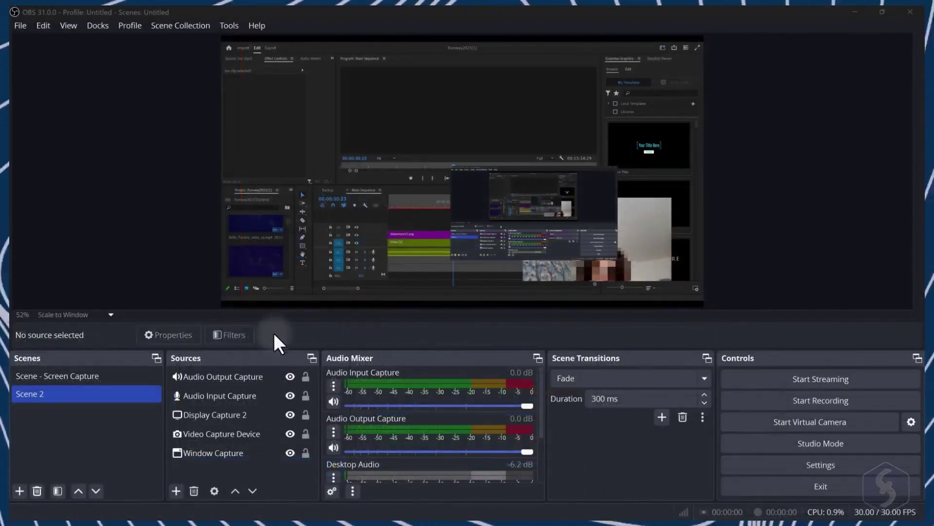
- Toggle Display Capture 2's visibility, lock it and move it in the source order
{"action": "left_click", "coordinate": [259, 428]}
{"action": "left_click", "coordinate": [258, 447]}
{"action": "left_click", "coordinate": [258, 428]}
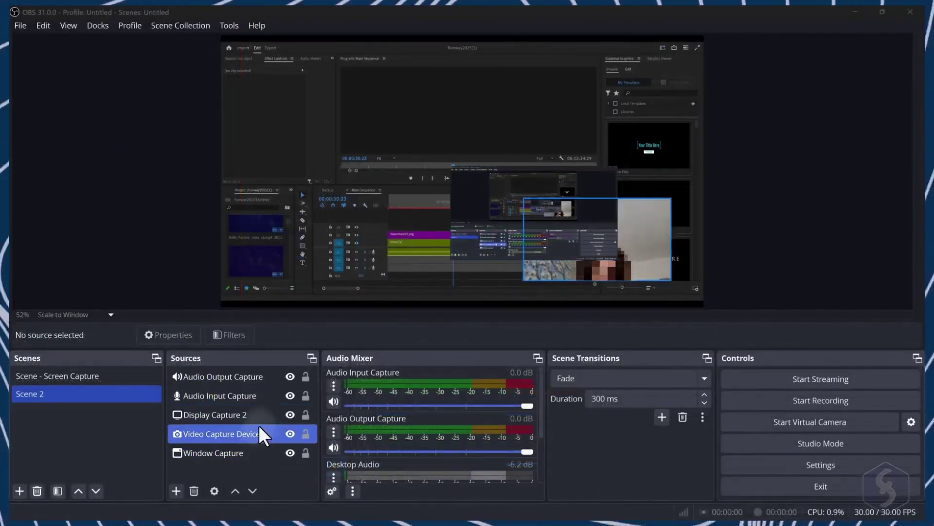
{"action": "left_click", "coordinate": [263, 415]}
{"action": "left_click", "coordinate": [291, 414]}
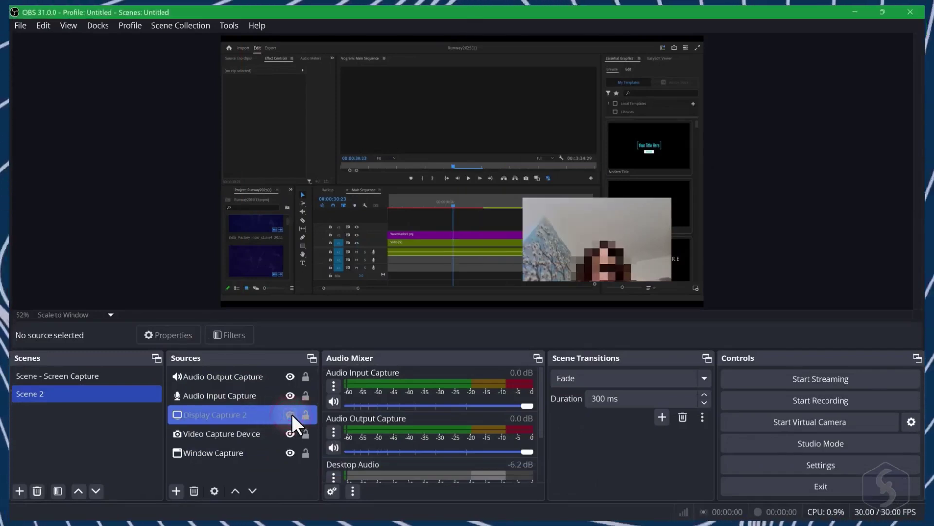
{"action": "left_click", "coordinate": [291, 414]}
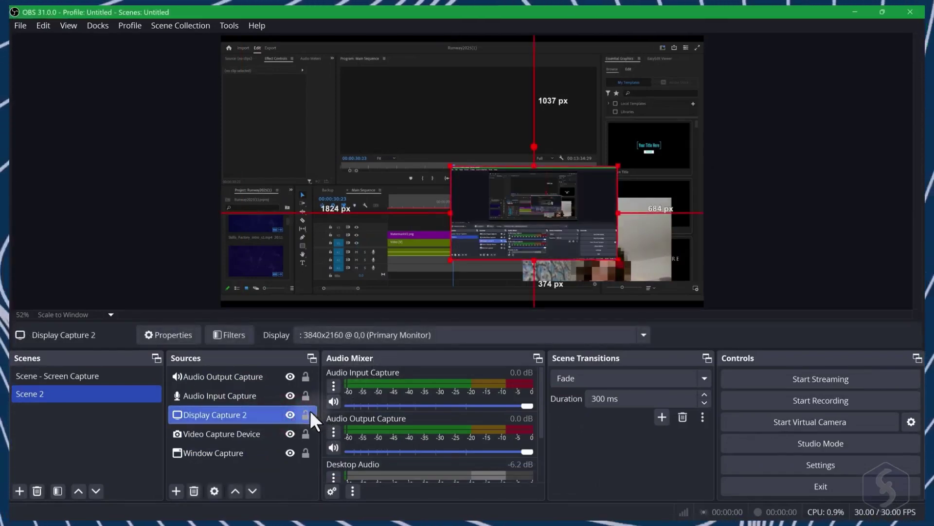
{"action": "left_click", "coordinate": [307, 414]}
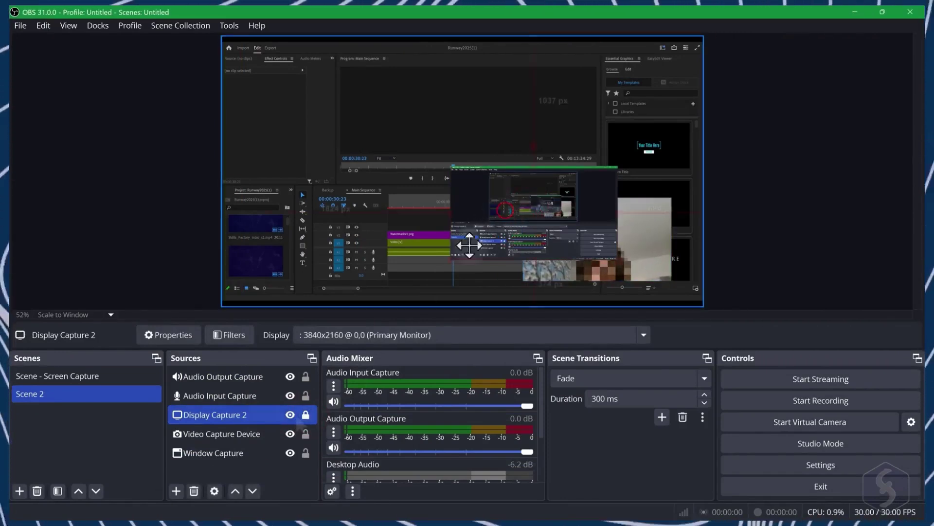
{"action": "left_click_drag", "start_coordinate": [253, 415], "coordinate": [230, 406]}
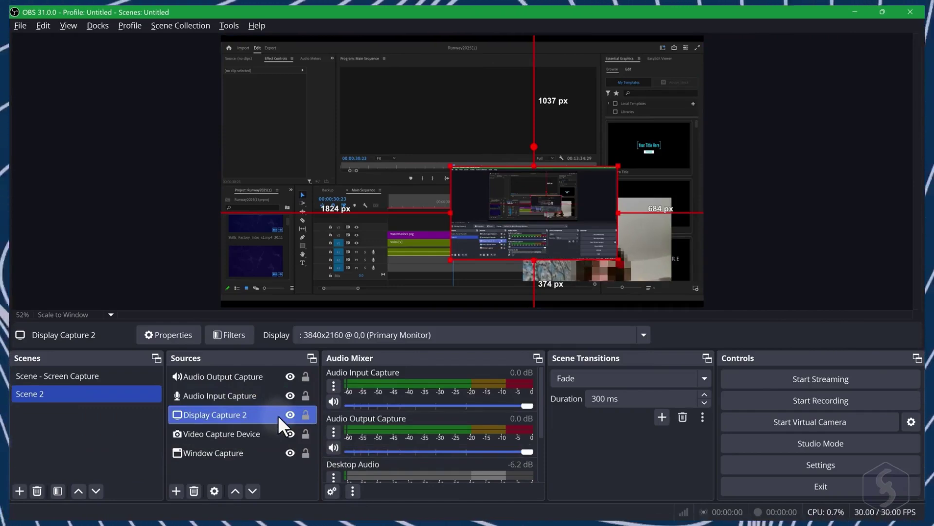
- Browse the audio and video effect filters available for the Video Capture Device
{"action": "left_click", "coordinate": [184, 334]}
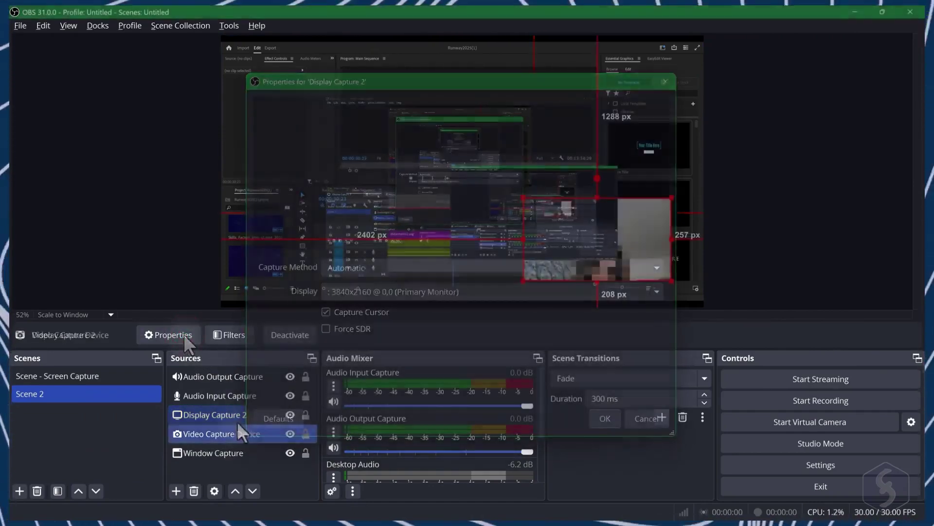
{"action": "left_click", "coordinate": [230, 333]}
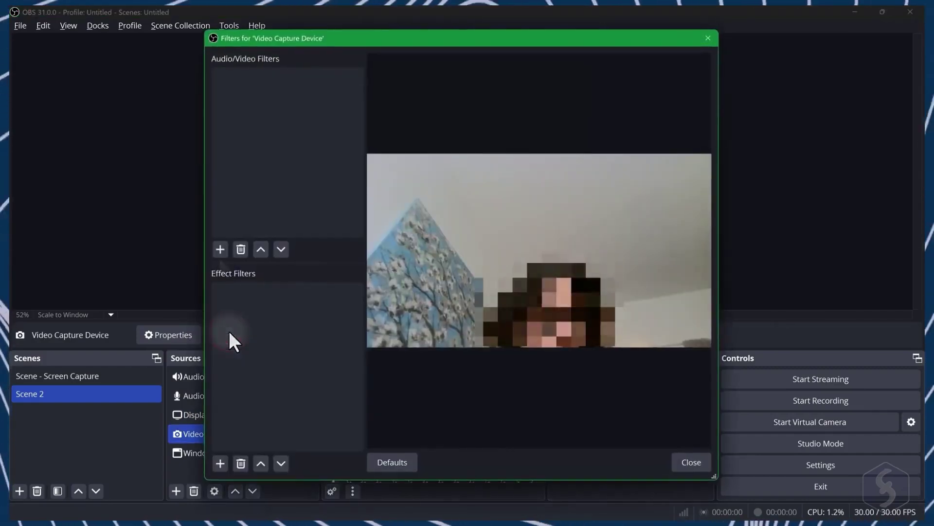
{"action": "left_click", "coordinate": [220, 250]}
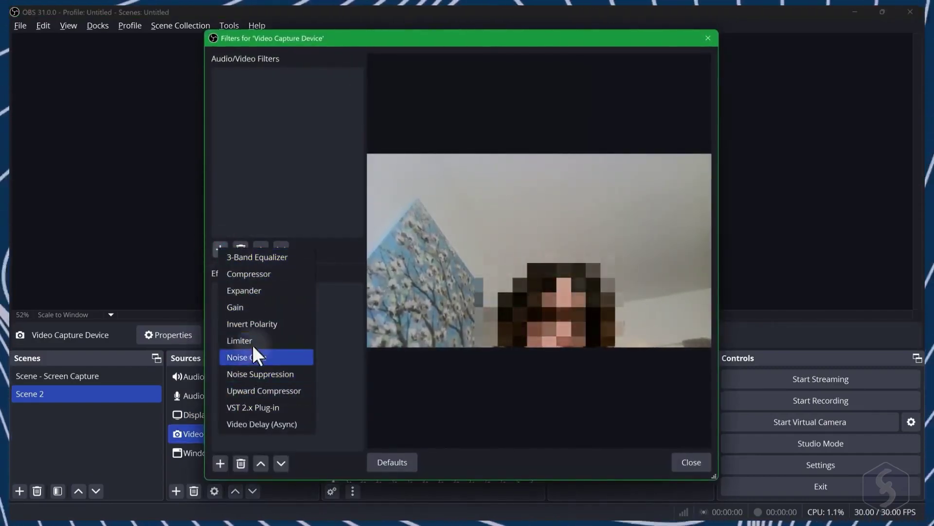
{"action": "left_click", "coordinate": [280, 205]}
{"action": "left_click", "coordinate": [220, 463]}
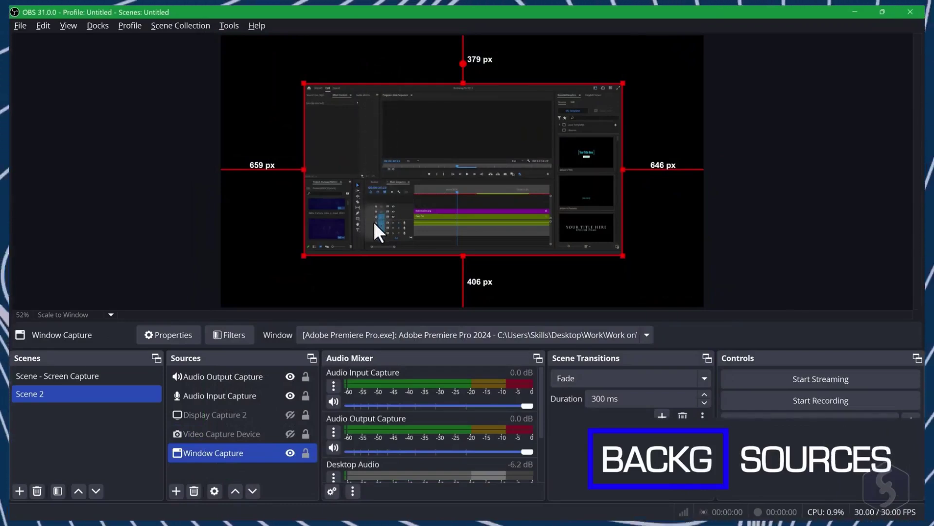
- Add a red Color Source to Scene 2 with its default settings
{"action": "left_click", "coordinate": [176, 490]}
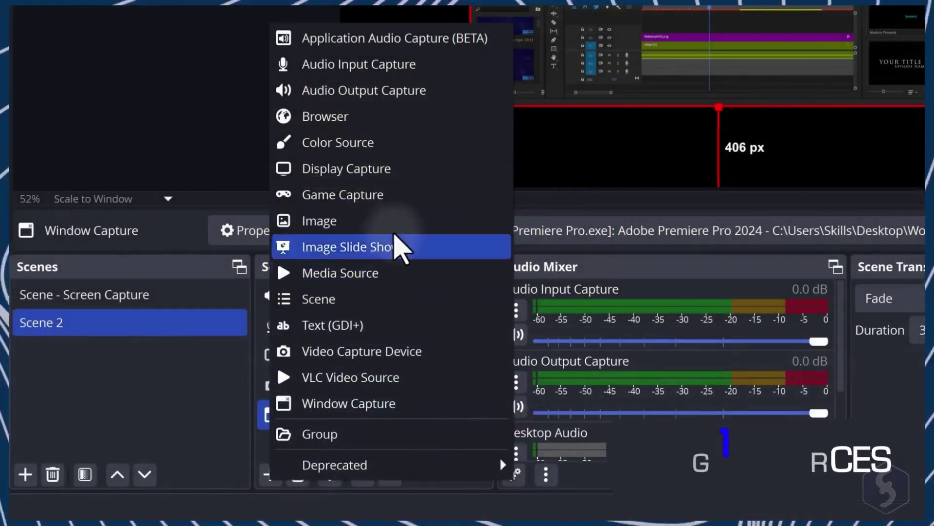
{"action": "left_click", "coordinate": [407, 146]}
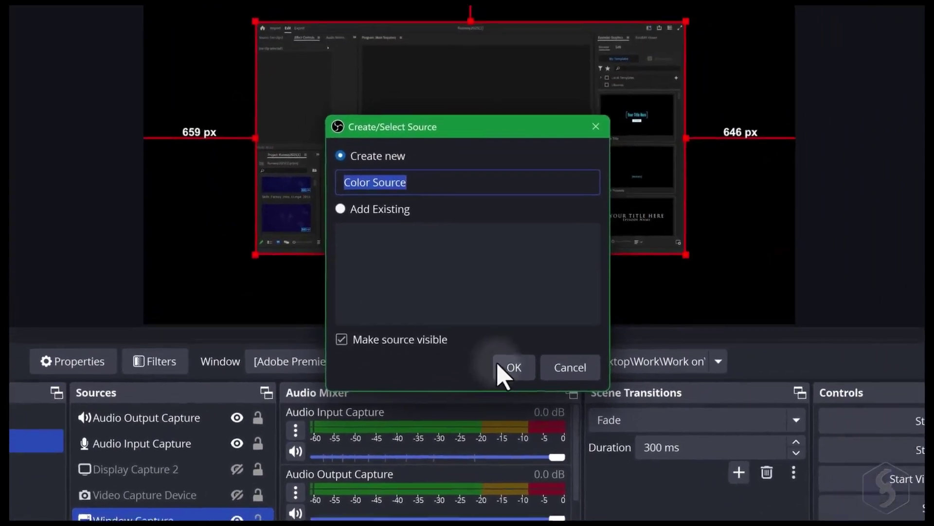
{"action": "left_click", "coordinate": [506, 374]}
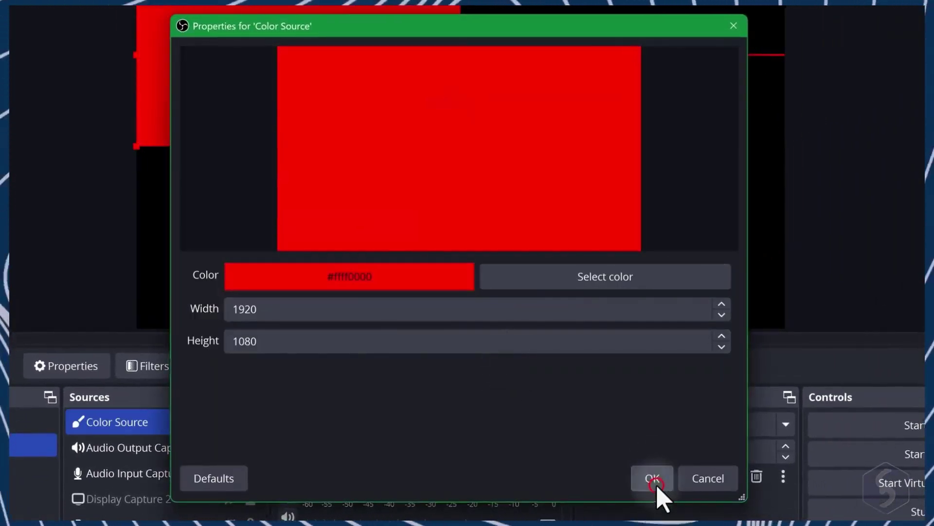
{"action": "left_click", "coordinate": [651, 478]}
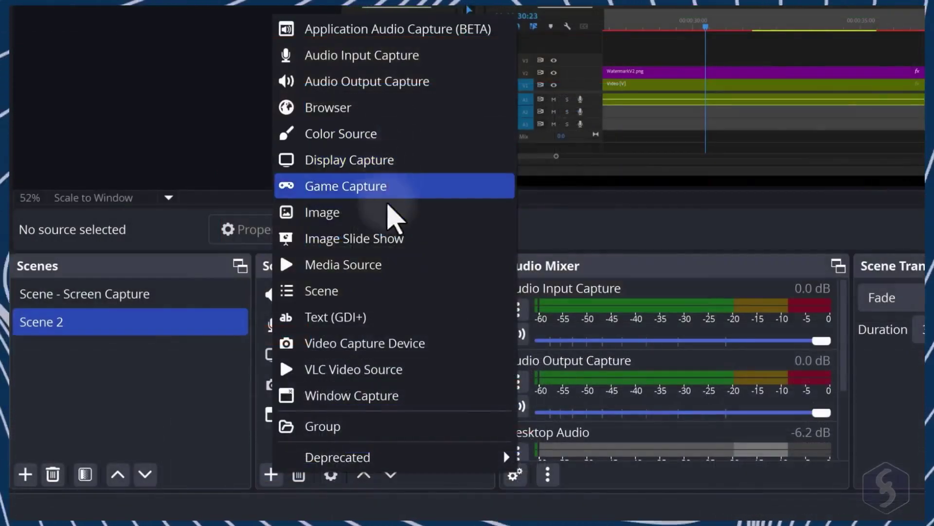
- Add an Image source loading WatermarkYT.png and drag it to the preview's bottom-right corner
{"action": "left_click", "coordinate": [387, 212]}
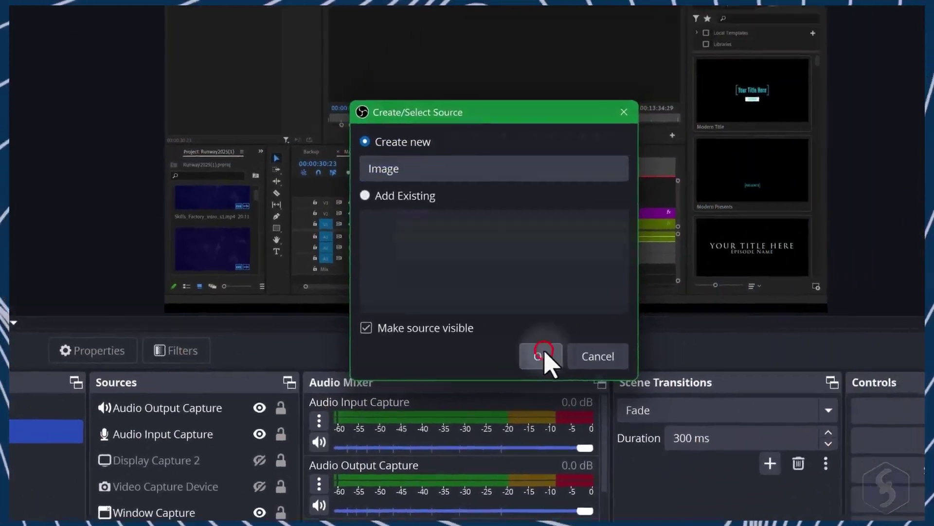
{"action": "left_click", "coordinate": [746, 249]}
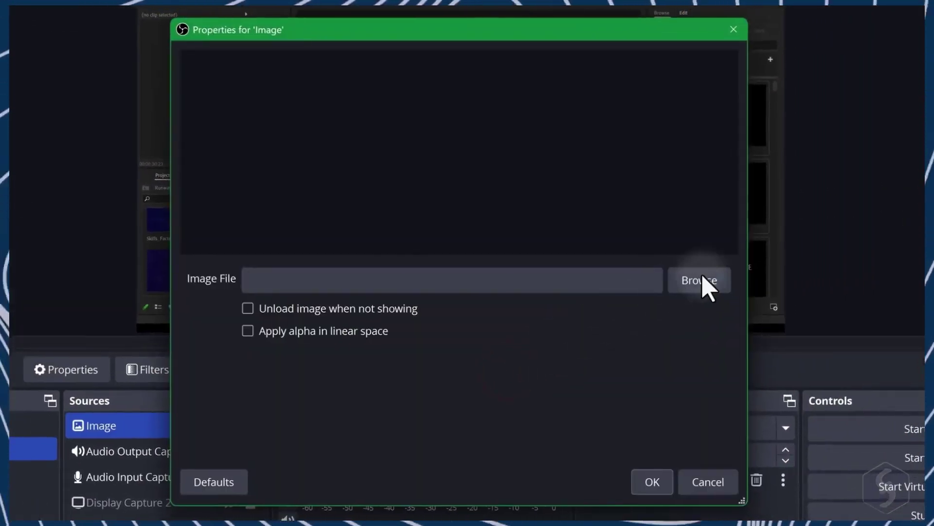
{"action": "left_click", "coordinate": [706, 281]}
{"action": "left_click", "coordinate": [651, 395]}
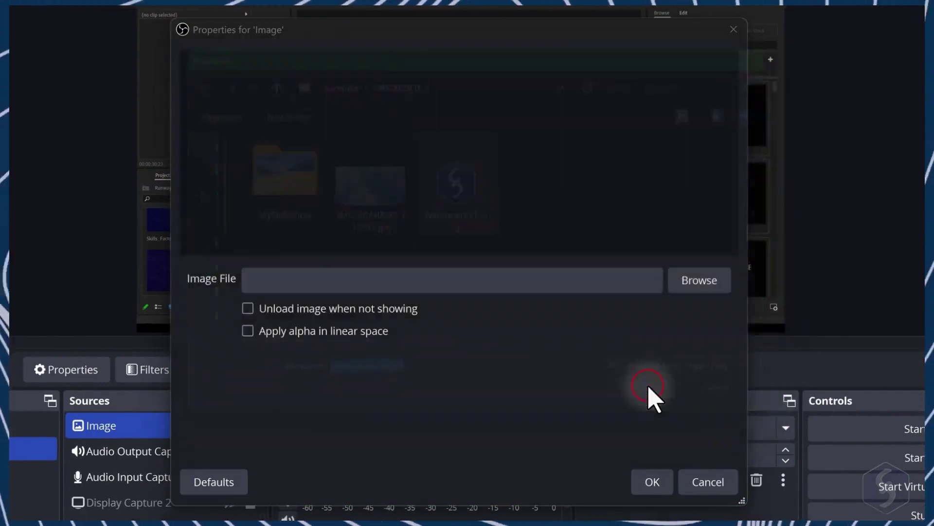
{"action": "left_click", "coordinate": [652, 481]}
{"action": "left_click_drag", "start_coordinate": [237, 50], "coordinate": [683, 285]}
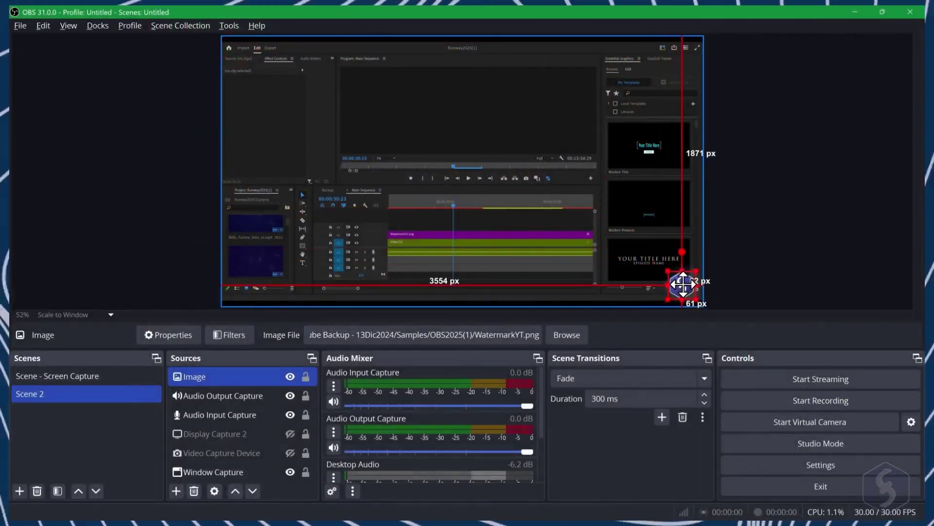
- Add a Text (GDI+) source reading 'Welcome!' in Arial and drag it to the canvas centre
{"action": "left_click", "coordinate": [176, 491]}
{"action": "left_click", "coordinate": [243, 391]}
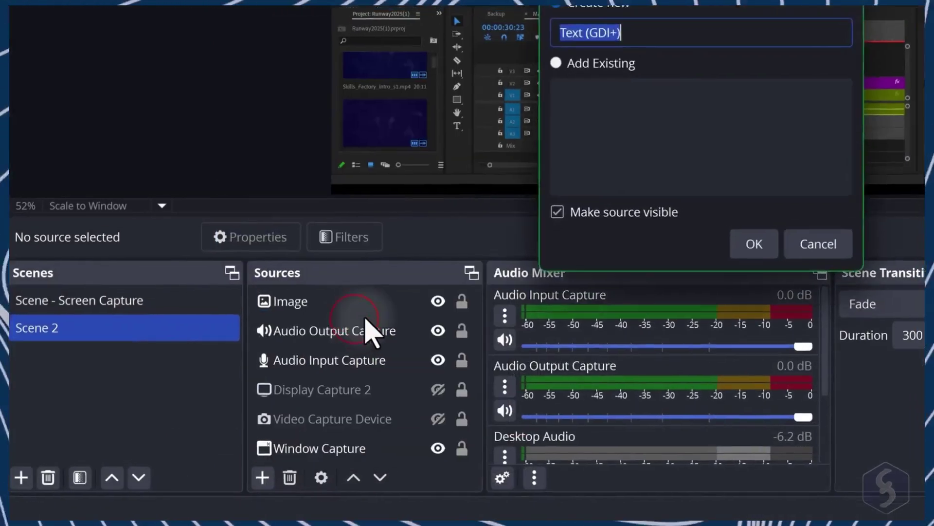
{"action": "left_click", "coordinate": [754, 244]}
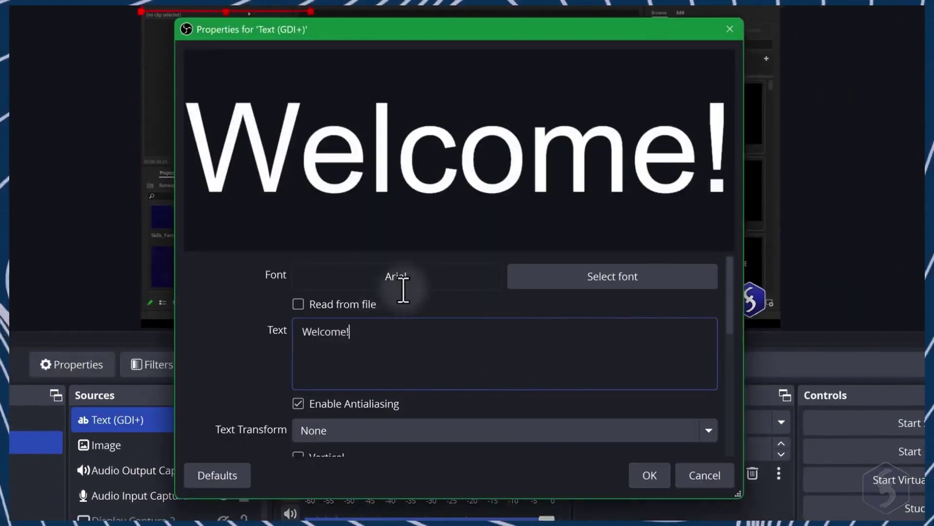
{"action": "left_click", "coordinate": [572, 276]}
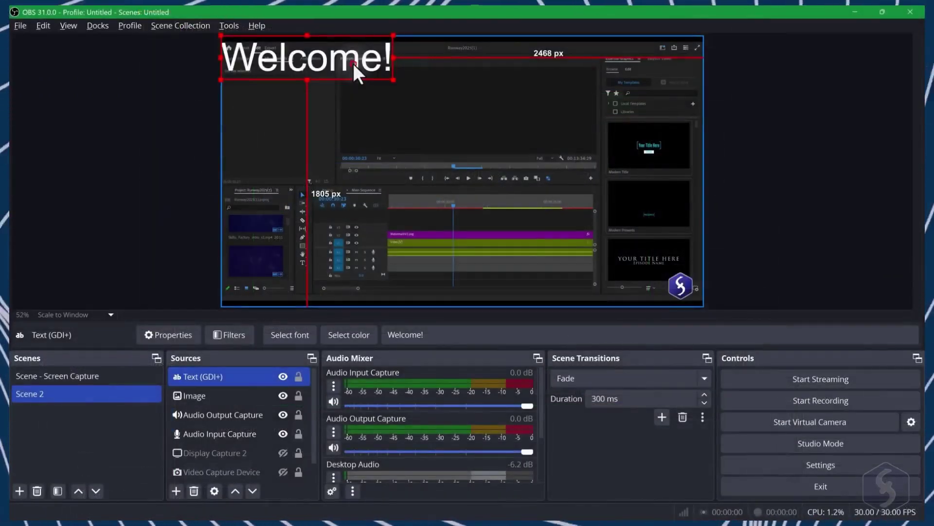
{"action": "left_click_drag", "start_coordinate": [354, 67], "coordinate": [535, 171]}
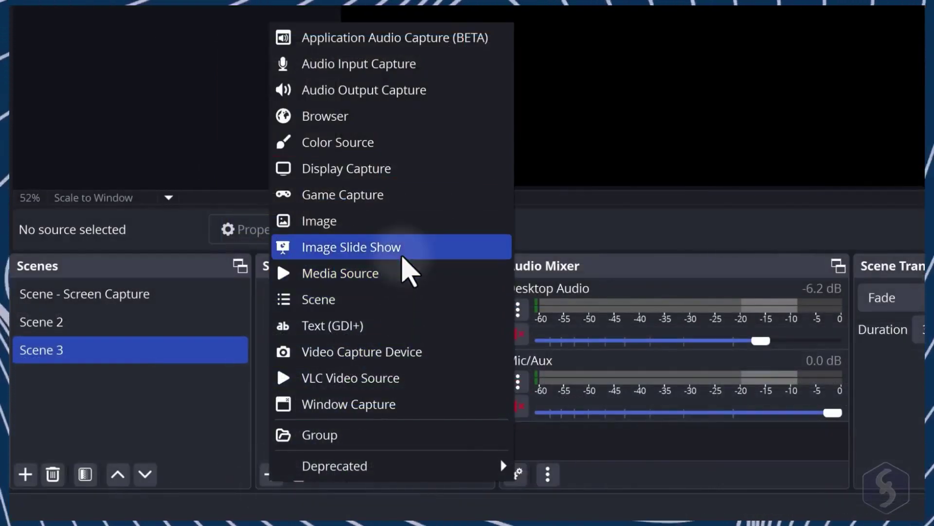
- Create an Image Slide Show source in Scene 3 pointing at the MySlideshow folder
{"action": "left_click", "coordinate": [401, 254]}
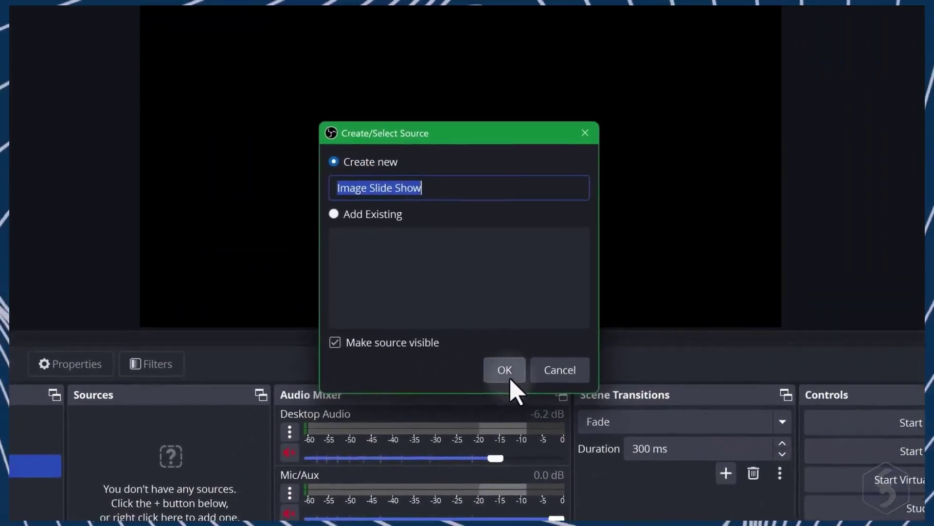
{"action": "left_click", "coordinate": [766, 229]}
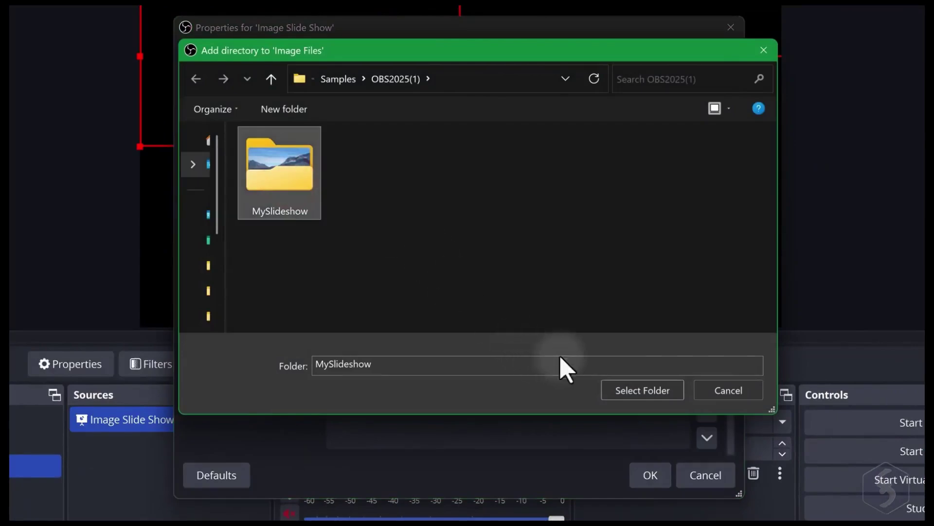
{"action": "left_click", "coordinate": [627, 397]}
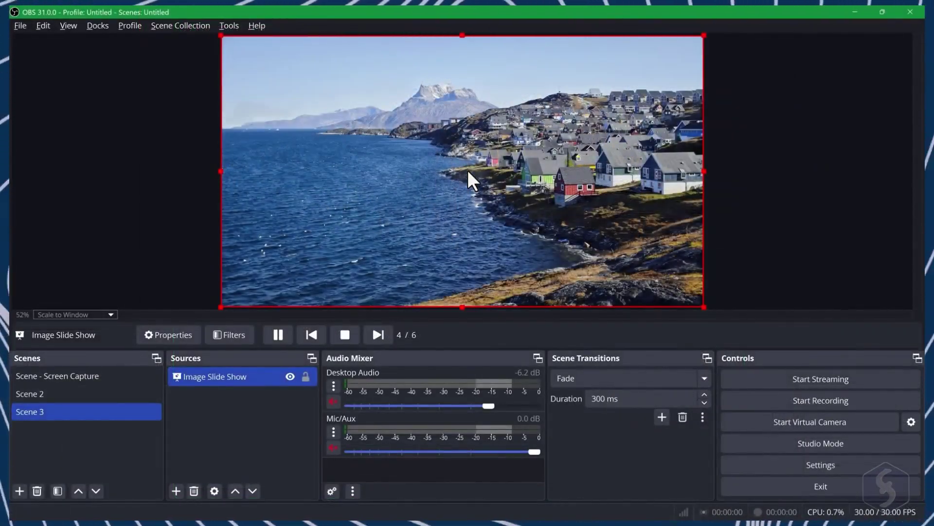
{"action": "left_click", "coordinate": [176, 491]}
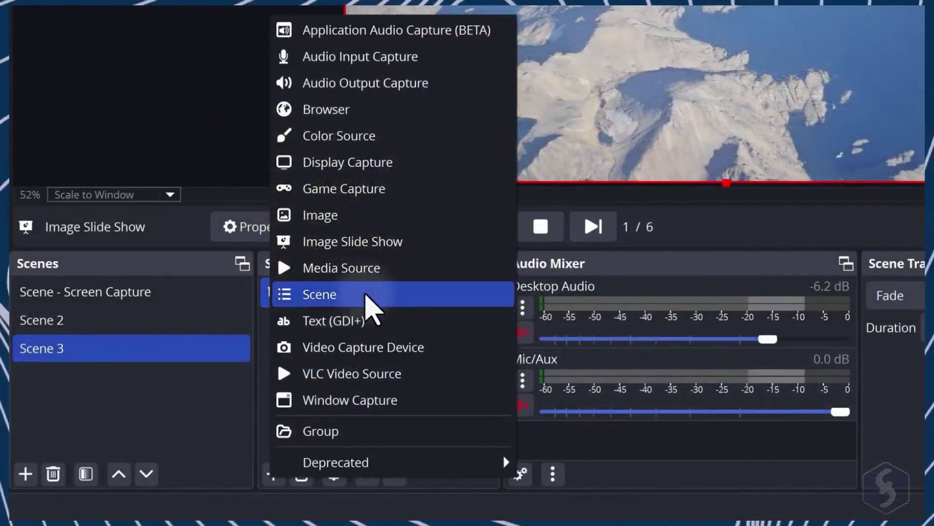
- Add a Media Source playing VID_20240908_111143.mp4 and move its box lower on the canvas
{"action": "left_click", "coordinate": [375, 269]}
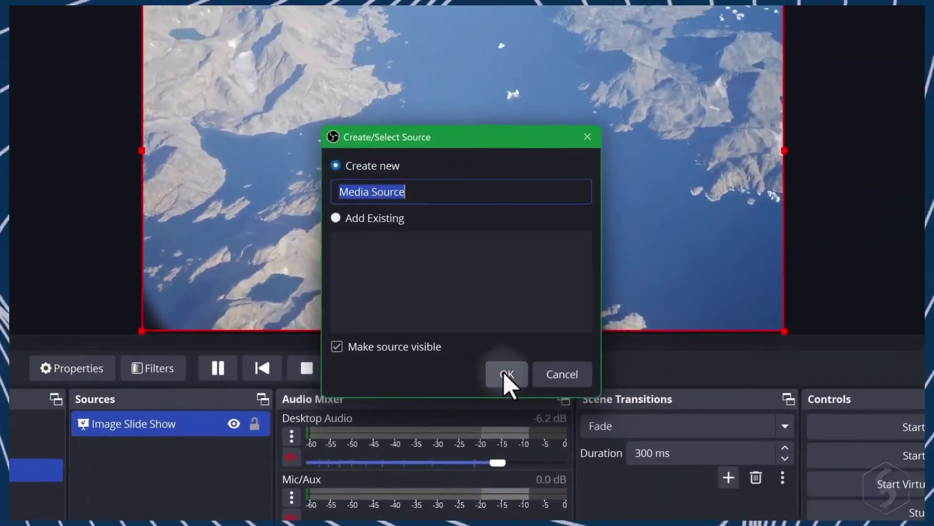
{"action": "left_click", "coordinate": [504, 376]}
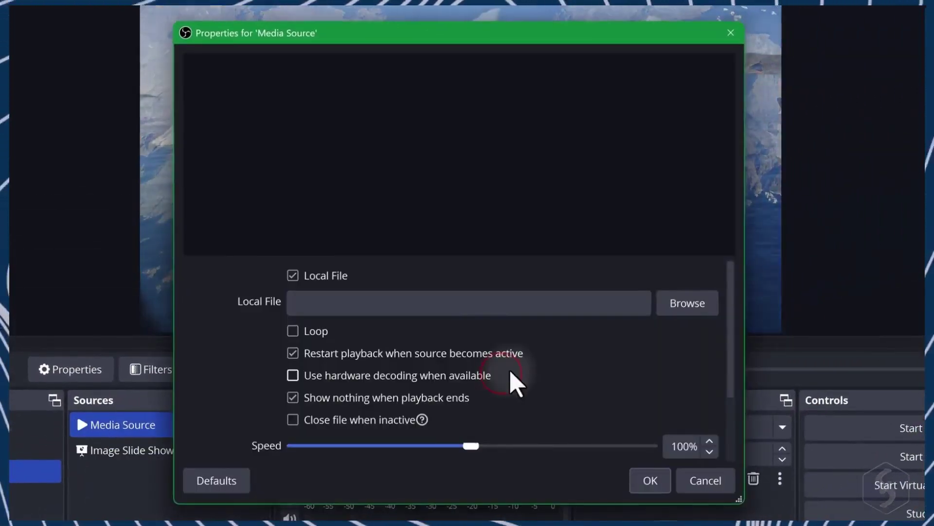
{"action": "left_click", "coordinate": [684, 317]}
{"action": "left_click", "coordinate": [274, 188]}
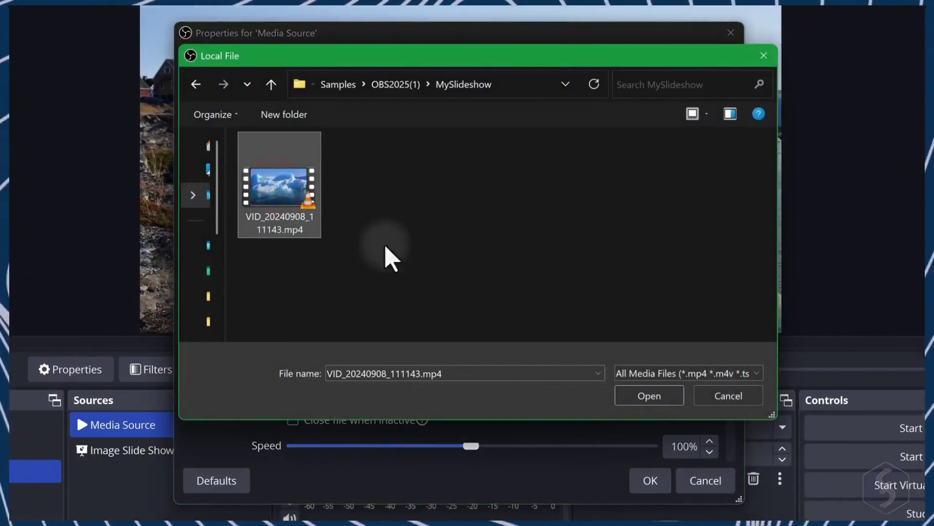
{"action": "left_click", "coordinate": [662, 396]}
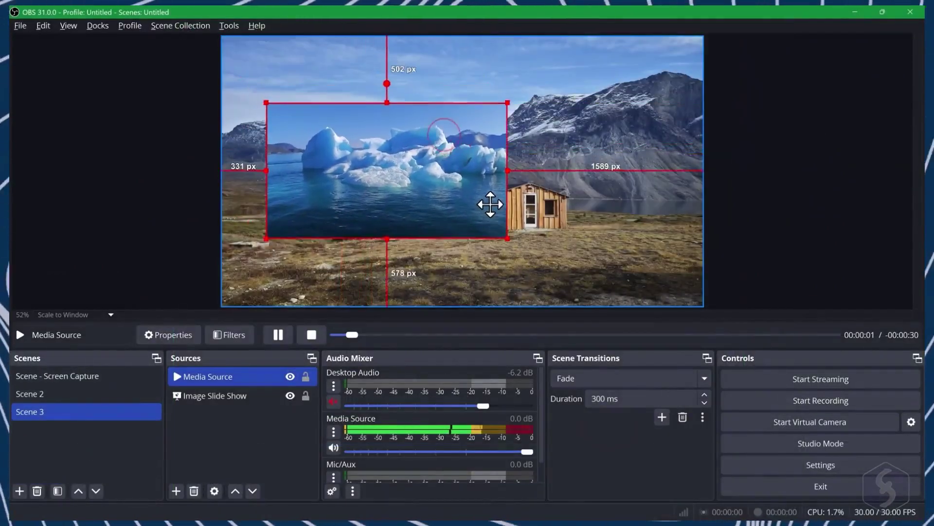
{"action": "left_click_drag", "start_coordinate": [490, 204], "coordinate": [483, 231]}
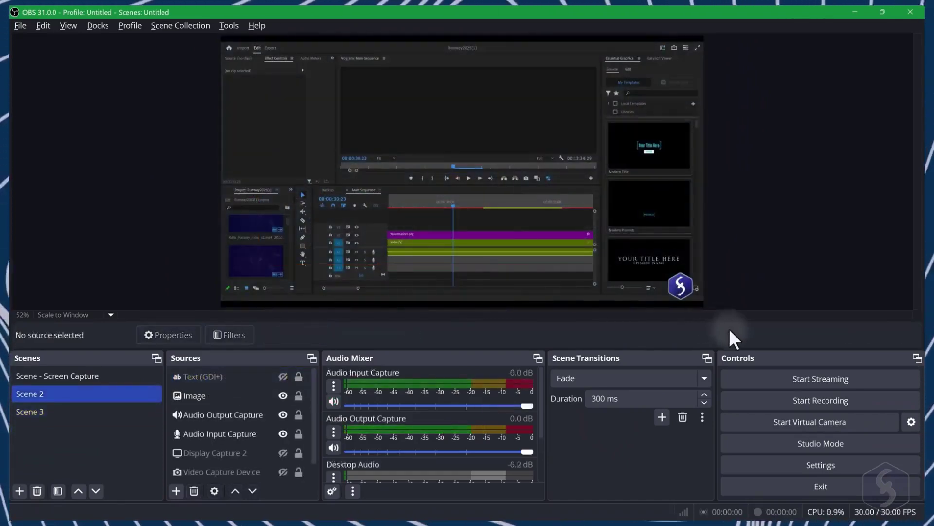
- In Settings > Stream, keep Twitch as the service and connect a Twitch account
{"action": "left_click", "coordinate": [819, 464]}
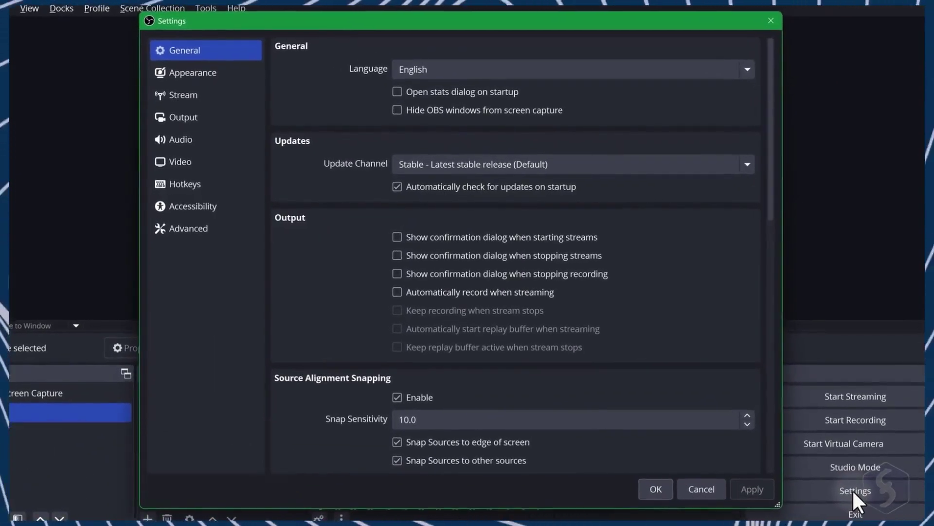
{"action": "left_click", "coordinate": [204, 90]}
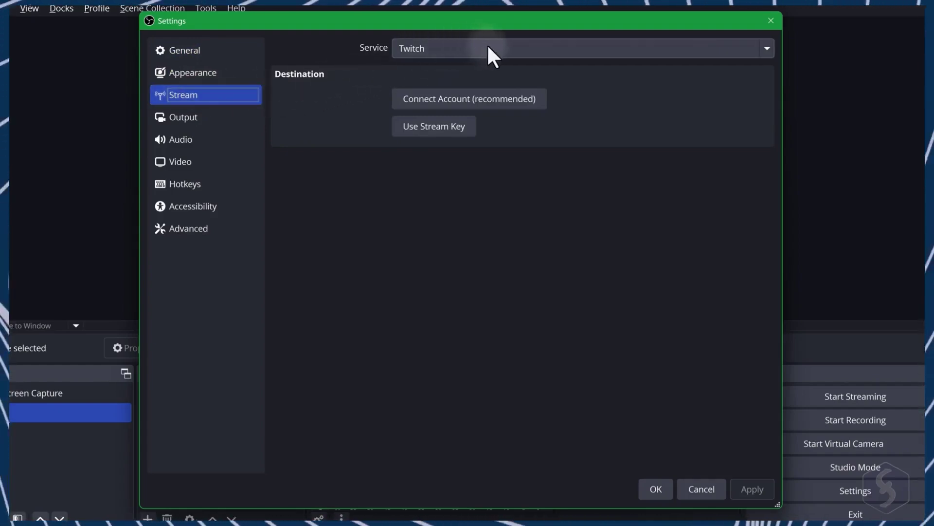
{"action": "left_click", "coordinate": [502, 103]}
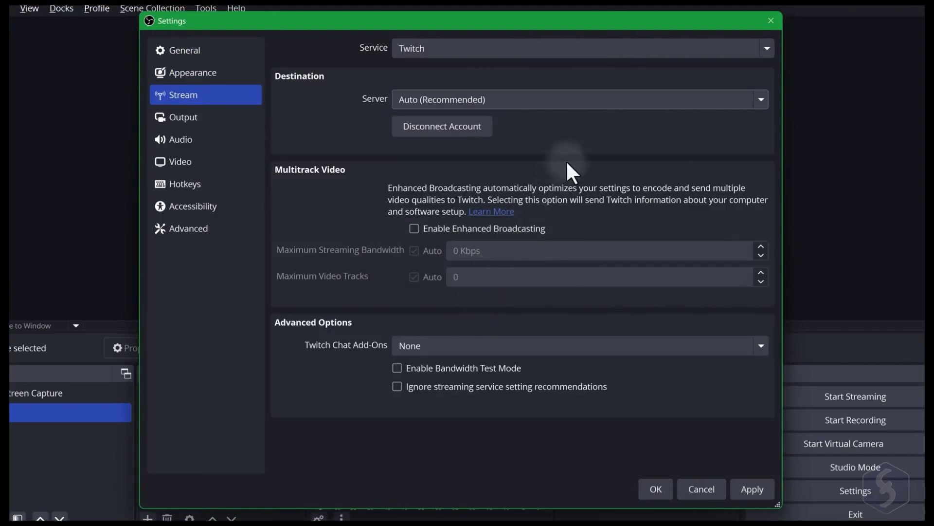
- Review Output settings, keeping 2500 Kbps video bitrate, 160 audio bitrate and Matroska (.mkv) format
{"action": "left_click", "coordinate": [210, 116]}
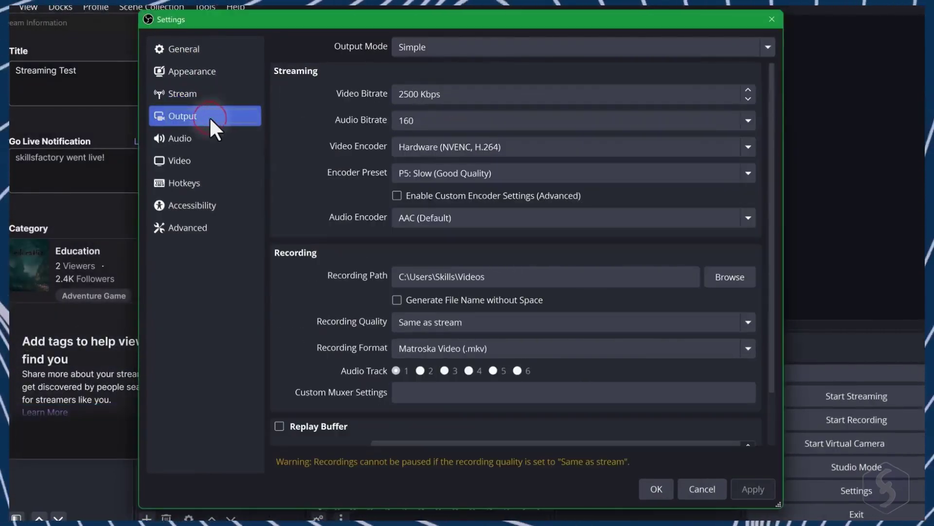
{"action": "left_click", "coordinate": [748, 90]}
{"action": "left_click", "coordinate": [748, 98]}
{"action": "left_click", "coordinate": [534, 121]}
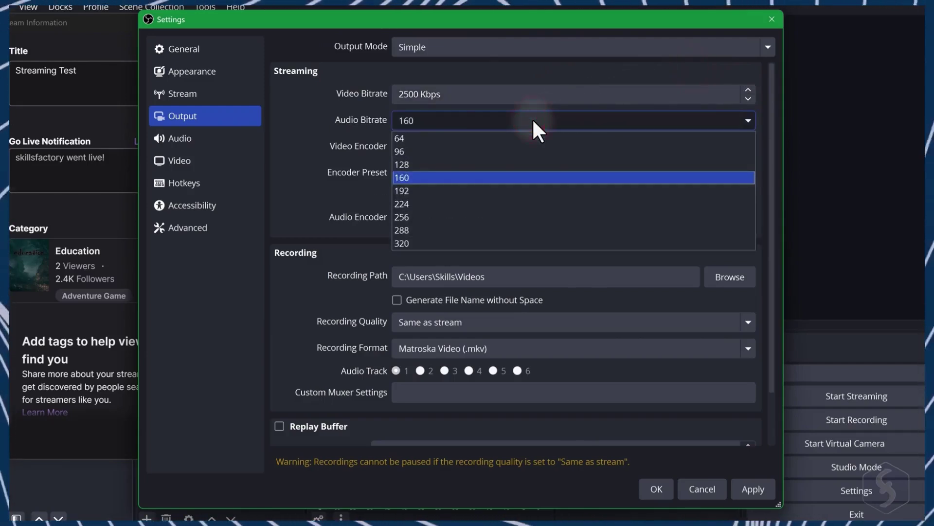
{"action": "left_click", "coordinate": [355, 121]}
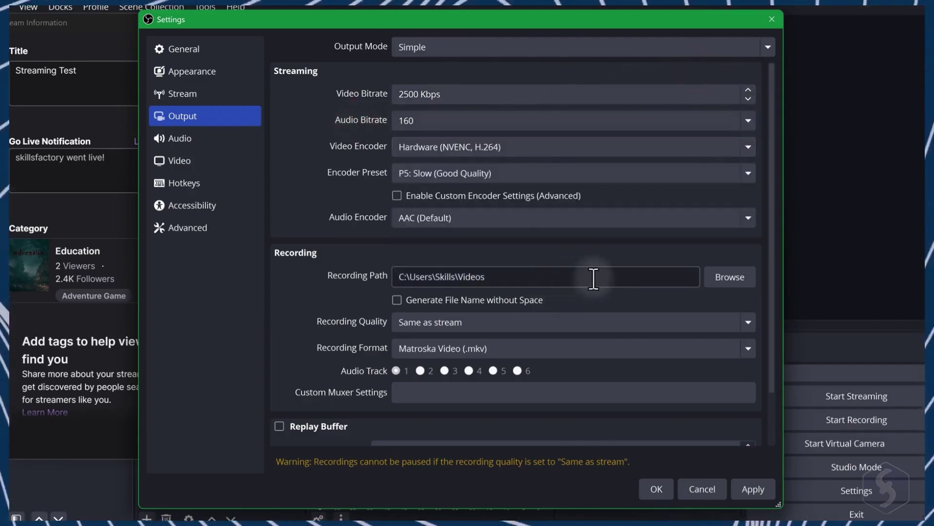
{"action": "left_click", "coordinate": [749, 322]}
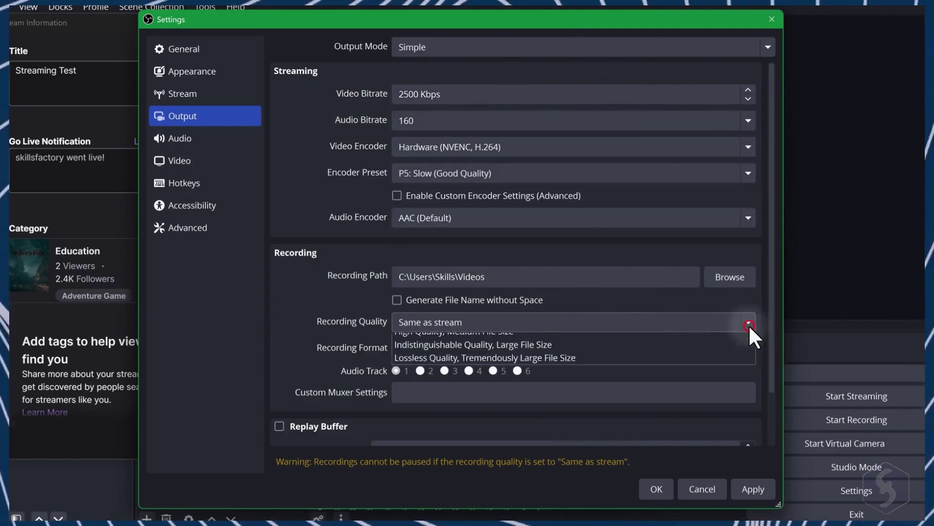
{"action": "left_click", "coordinate": [748, 323]}
{"action": "left_click", "coordinate": [745, 348]}
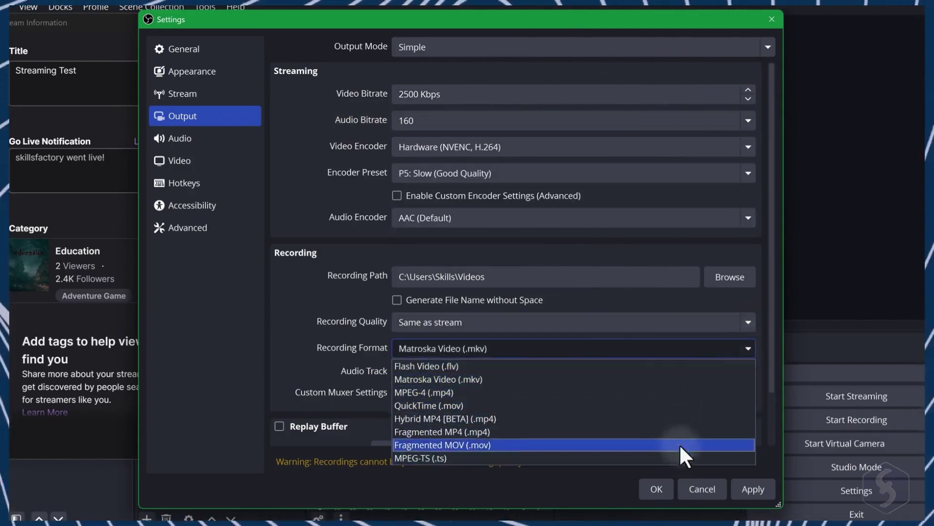
{"action": "left_click", "coordinate": [212, 153]}
{"action": "left_click", "coordinate": [212, 161]}
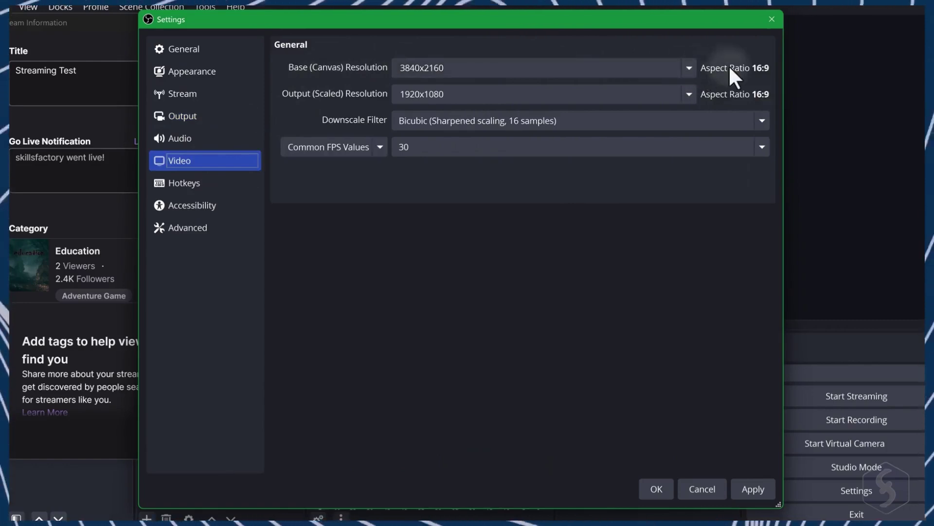
- Leave the output resolution at 1920x1080 and choose 60 from Common FPS Values
{"action": "left_click", "coordinate": [691, 95]}
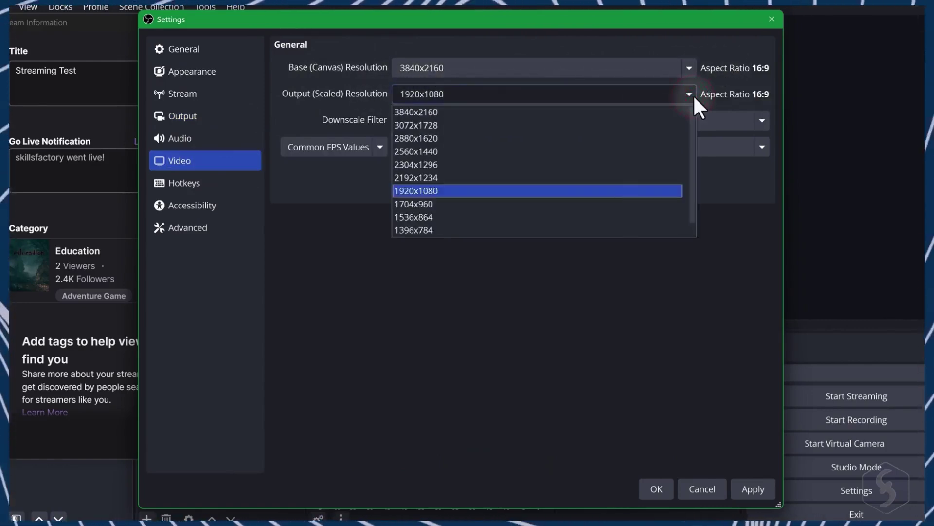
{"action": "left_click", "coordinate": [691, 95]}
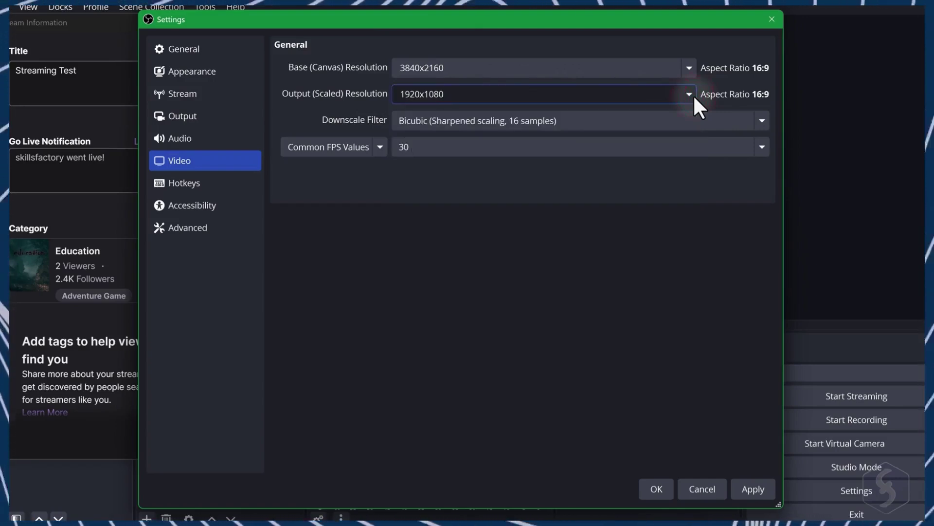
{"action": "left_click", "coordinate": [762, 146]}
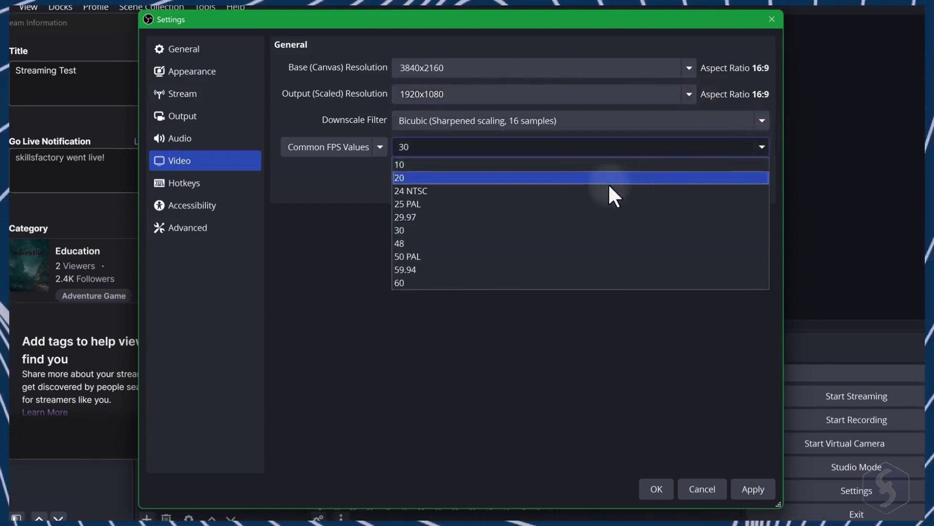
{"action": "left_click", "coordinate": [536, 285]}
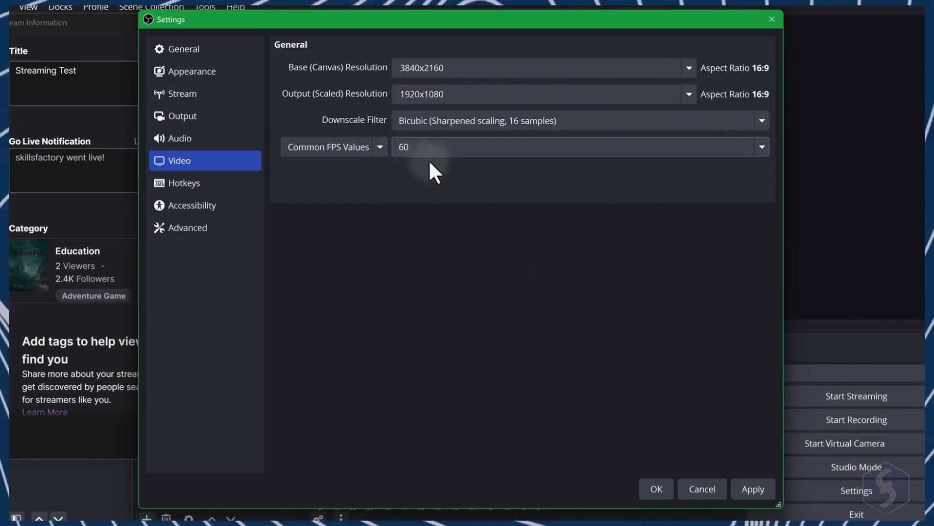
- On the Hotkeys page, bind Start Streaming to Ctrl+C and select the Stop Streaming hotkey field
{"action": "left_click", "coordinate": [216, 184]}
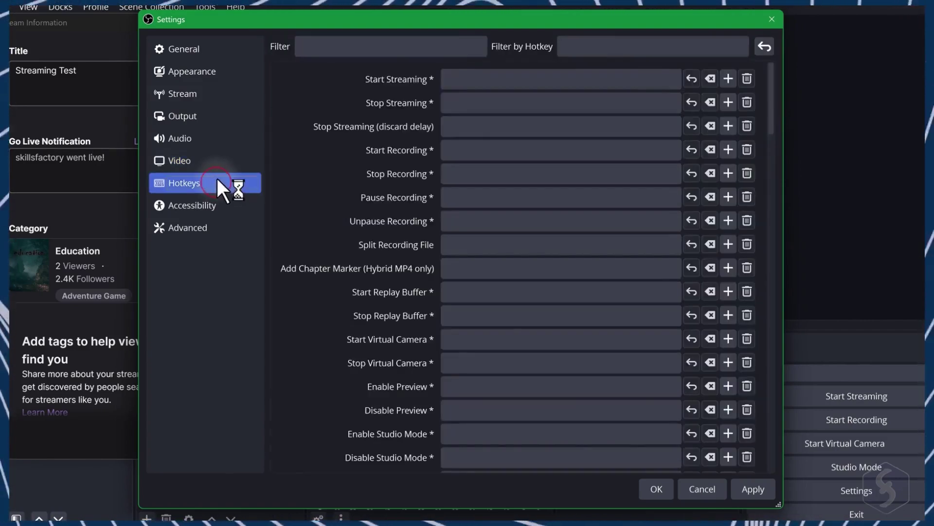
{"action": "left_click", "coordinate": [557, 80]}
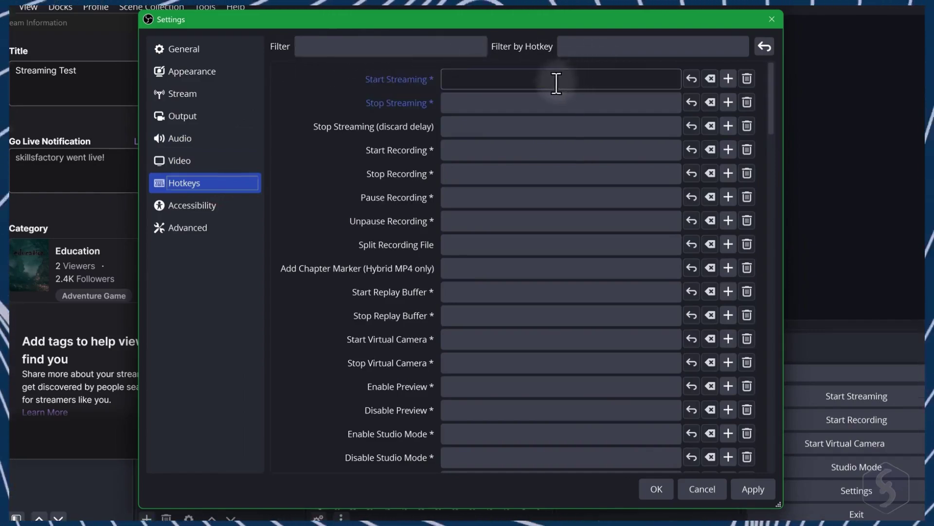
{"action": "key", "text": "ctrl"}
{"action": "key", "text": "ctrl+c"}
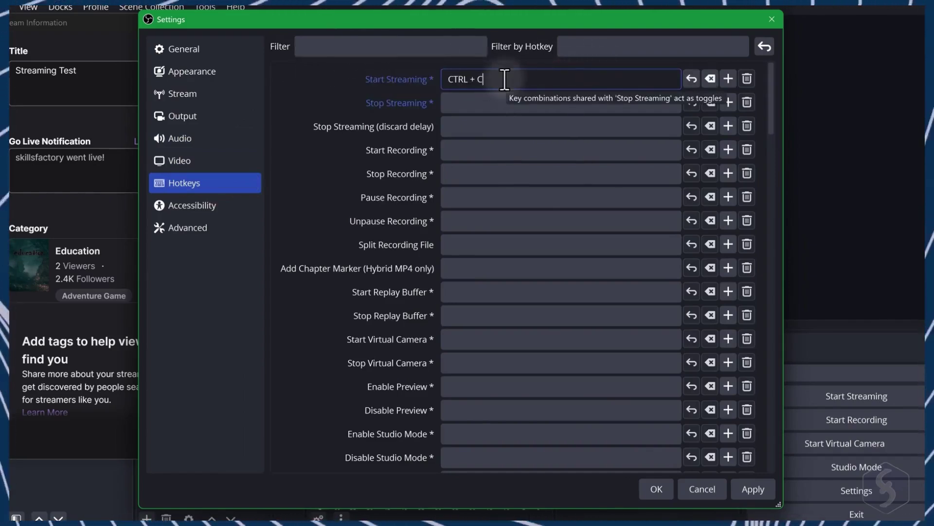
{"action": "left_click", "coordinate": [499, 102]}
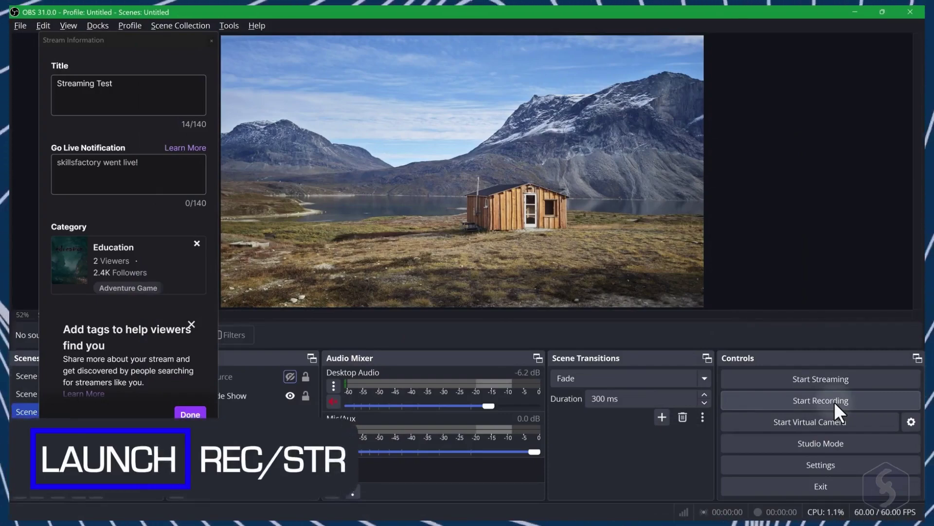
- Record a brief test clip, stop it, and open the saved recordings folder via File > Show Recordings
{"action": "left_click", "coordinate": [834, 401]}
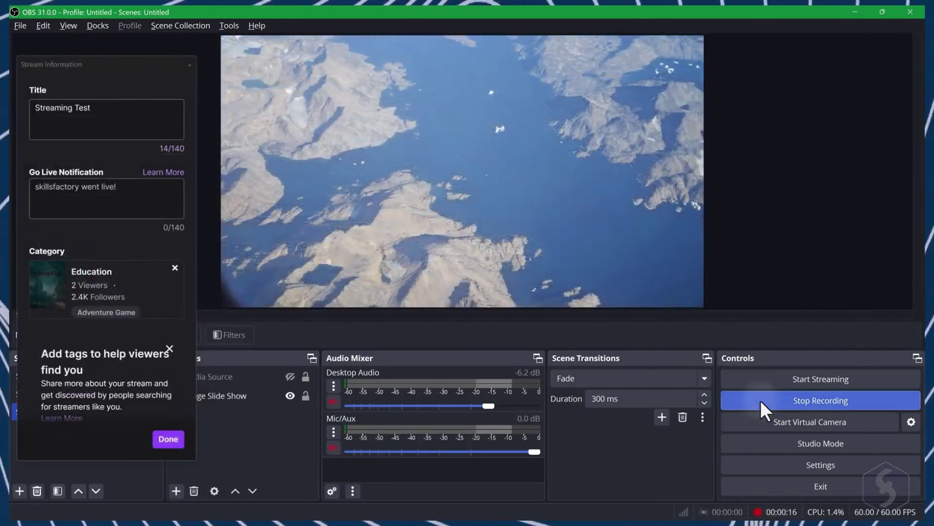
{"action": "left_click", "coordinate": [792, 398]}
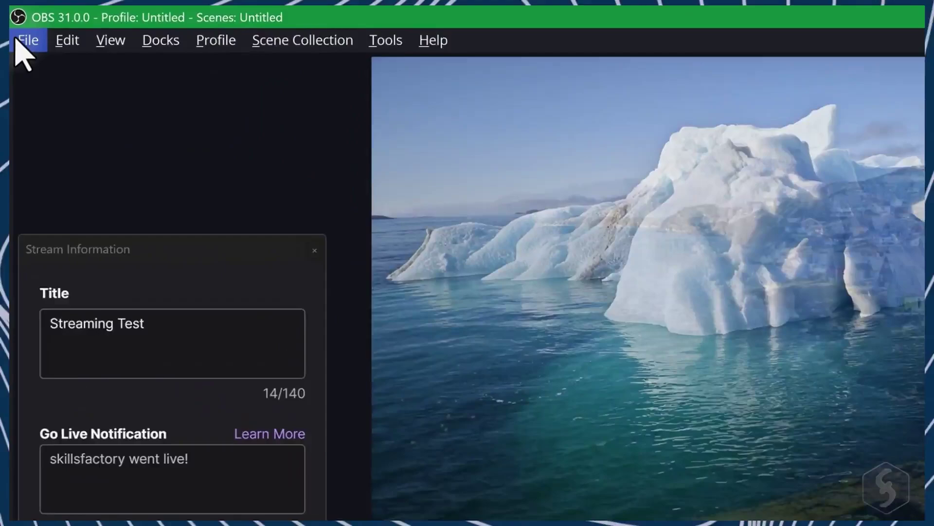
{"action": "left_click", "coordinate": [18, 41]}
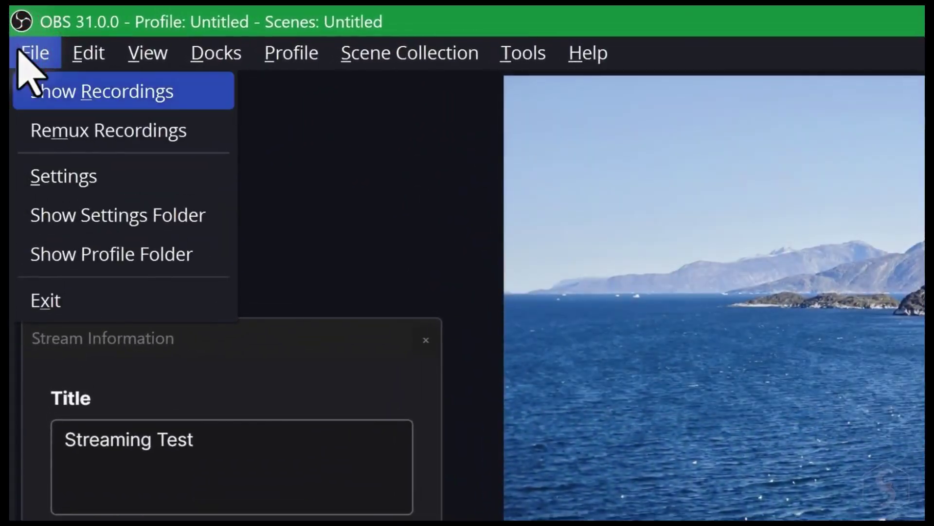
{"action": "left_click", "coordinate": [166, 92]}
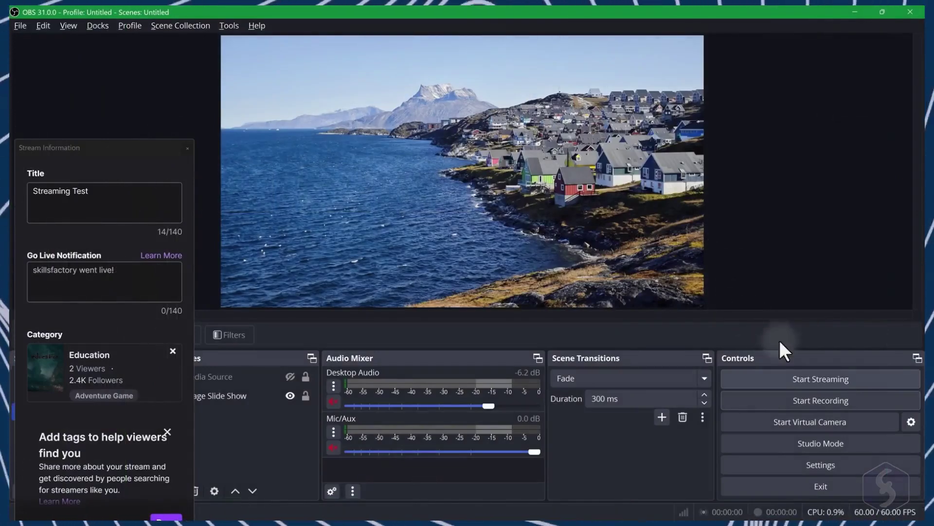
- Go live to Twitch and unhide the iceberg Media Source over the slideshow
{"action": "left_click", "coordinate": [829, 377]}
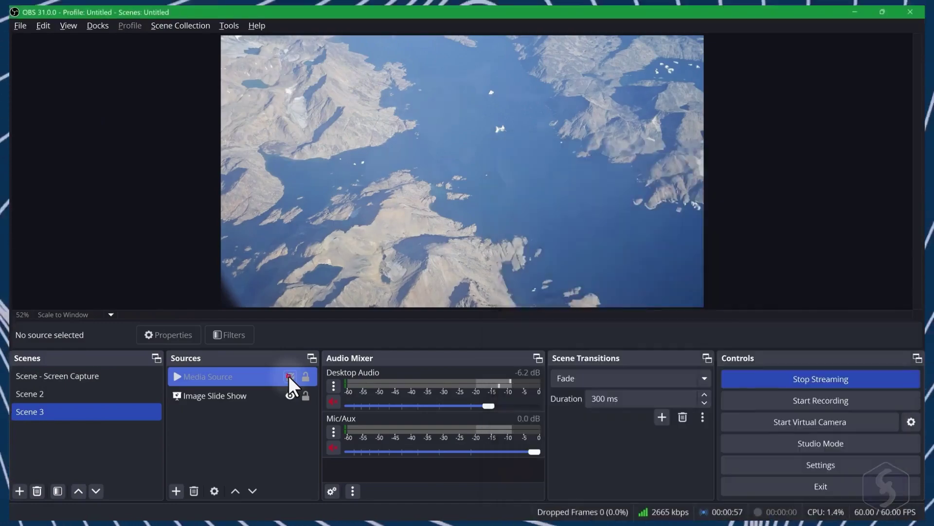
{"action": "left_click", "coordinate": [289, 376]}
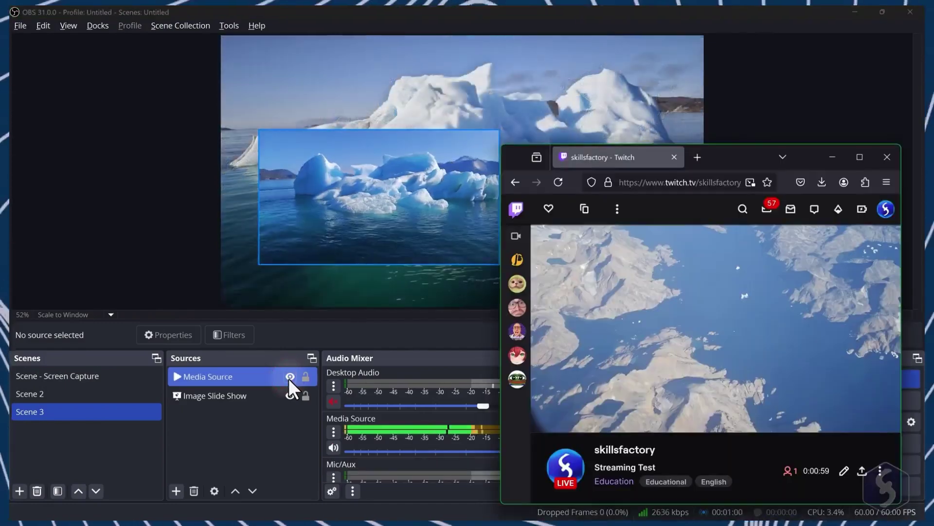
{"action": "left_click", "coordinate": [293, 449]}
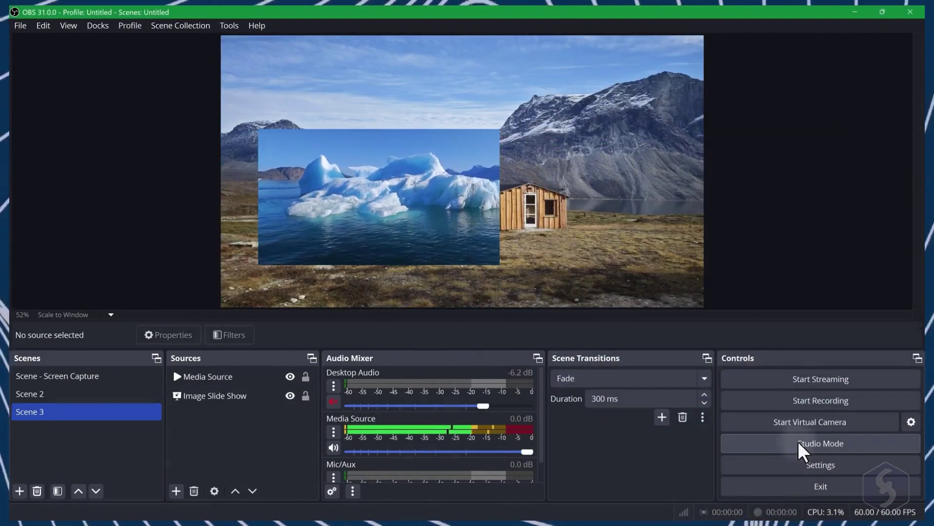
- Enable Studio Mode and hide the Media Source in Scene 3
{"action": "left_click", "coordinate": [798, 443]}
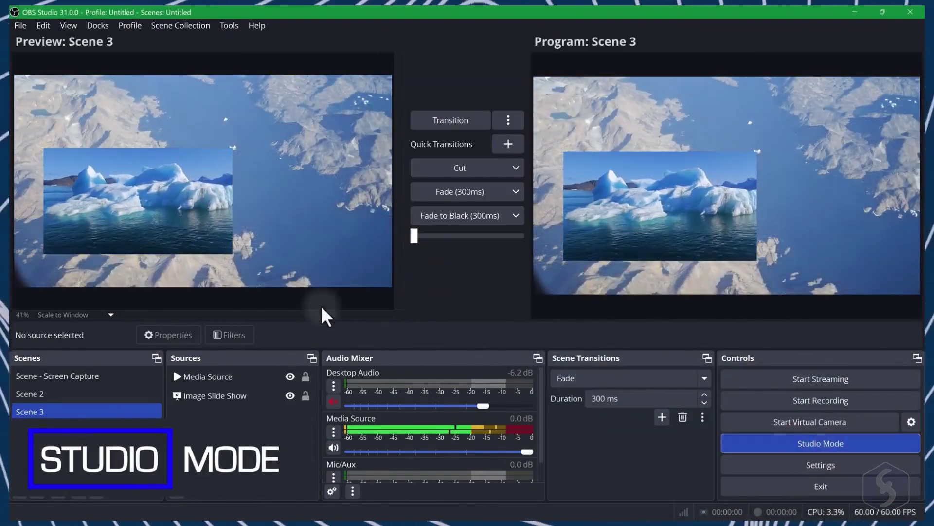
{"action": "left_click", "coordinate": [273, 379]}
{"action": "left_click", "coordinate": [290, 377]}
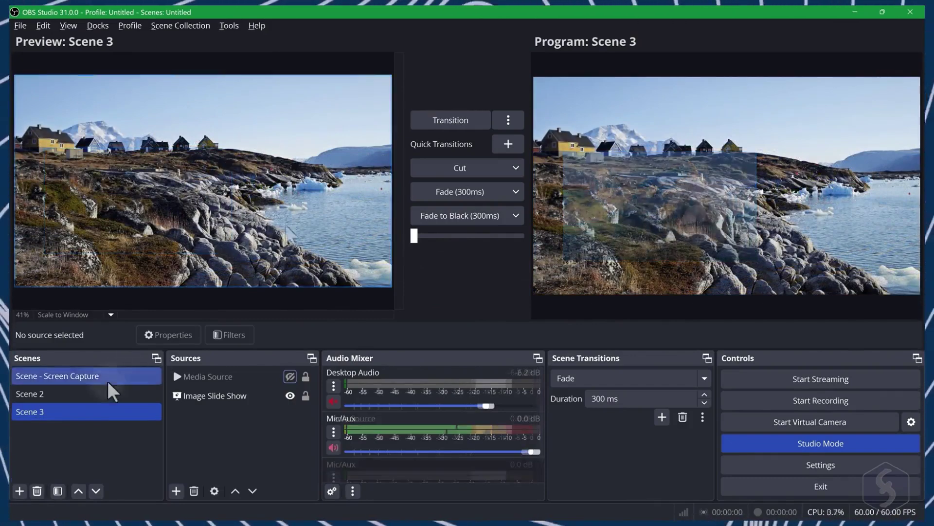
- Practise transitions: cut to Scene 2, then fade to the Screen Capture scene and Scene 3
{"action": "left_click", "coordinate": [78, 392]}
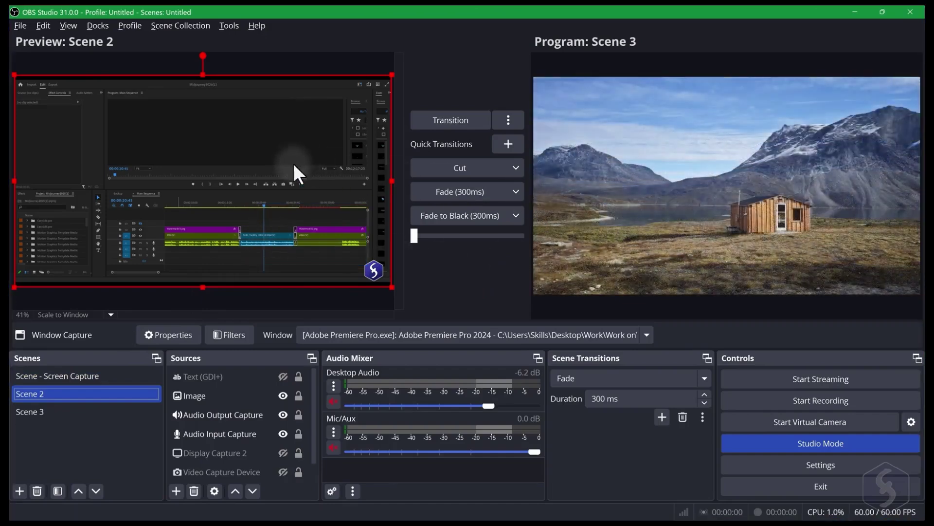
{"action": "left_click", "coordinate": [471, 168]}
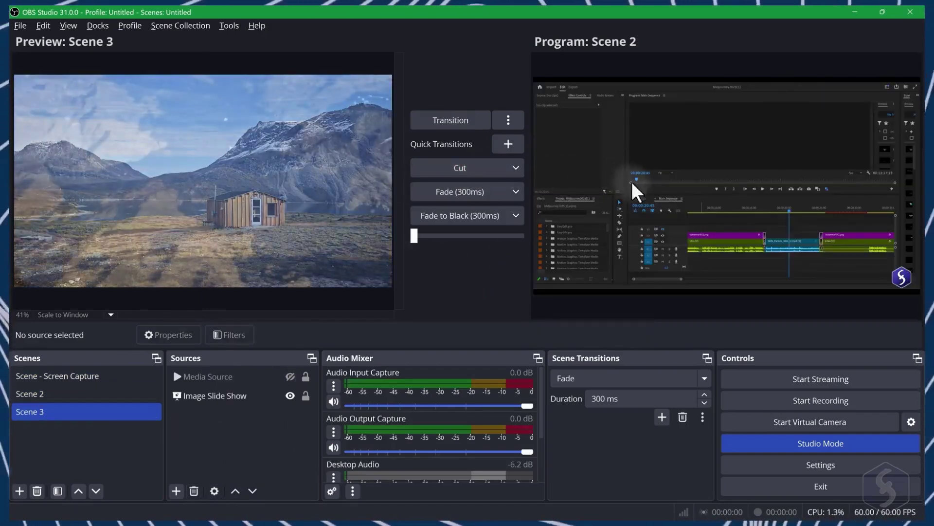
{"action": "left_click", "coordinate": [45, 393]}
{"action": "left_click", "coordinate": [64, 379]}
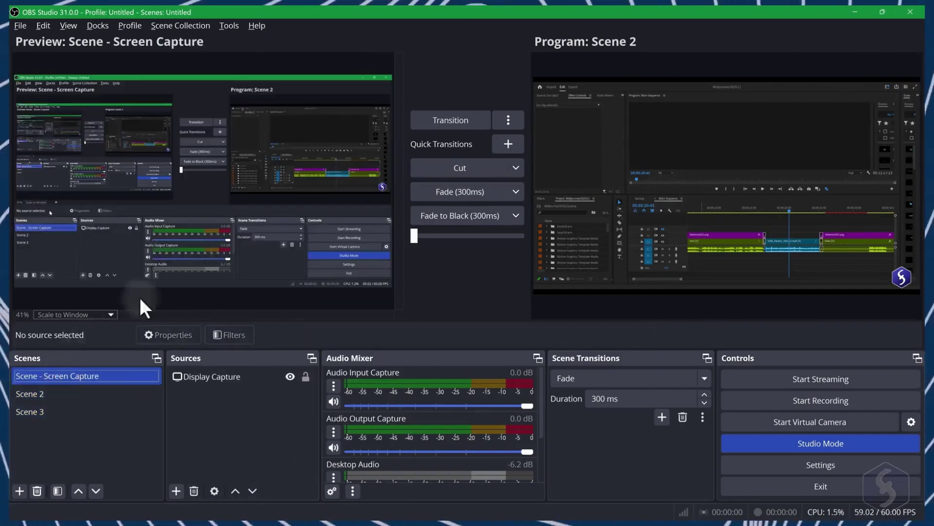
{"action": "left_click", "coordinate": [458, 191]}
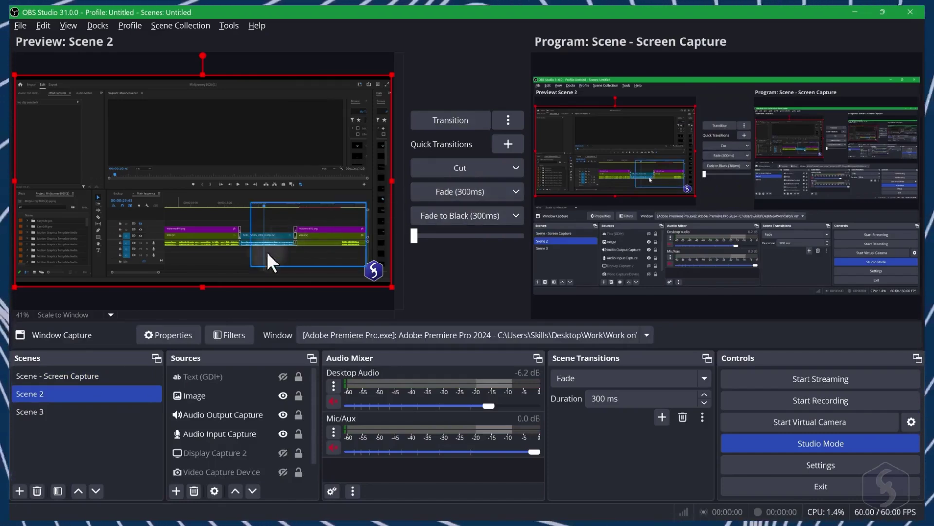
{"action": "left_click", "coordinate": [96, 412]}
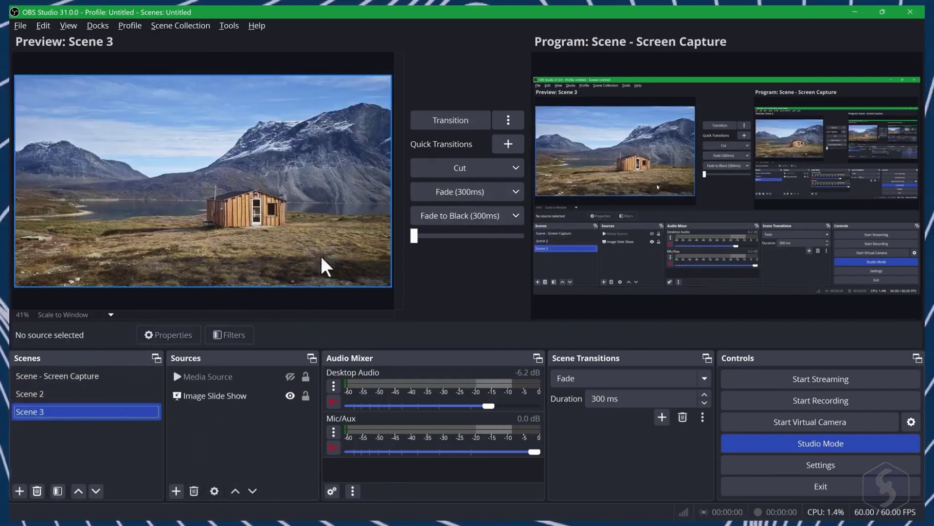
{"action": "left_click", "coordinate": [448, 197]}
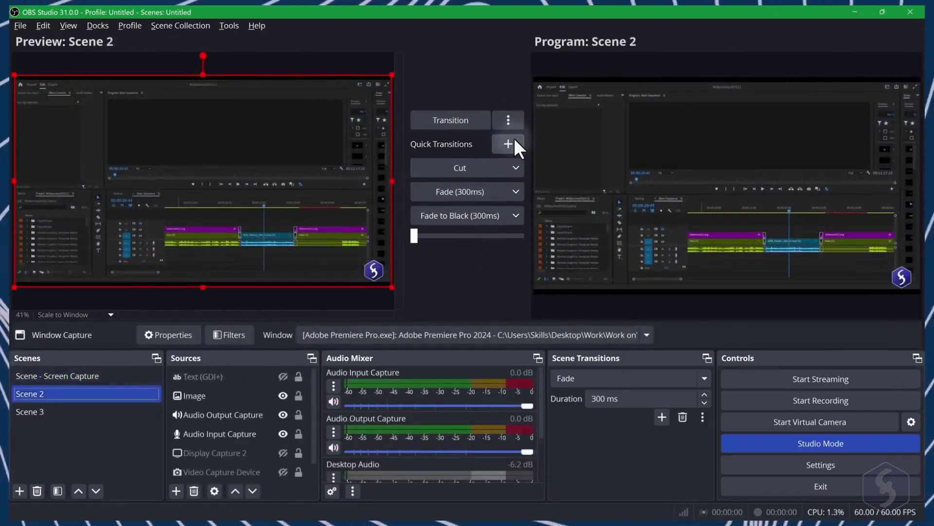
- Add a new Fade quick transition with an 850 ms duration
{"action": "left_click", "coordinate": [515, 141]}
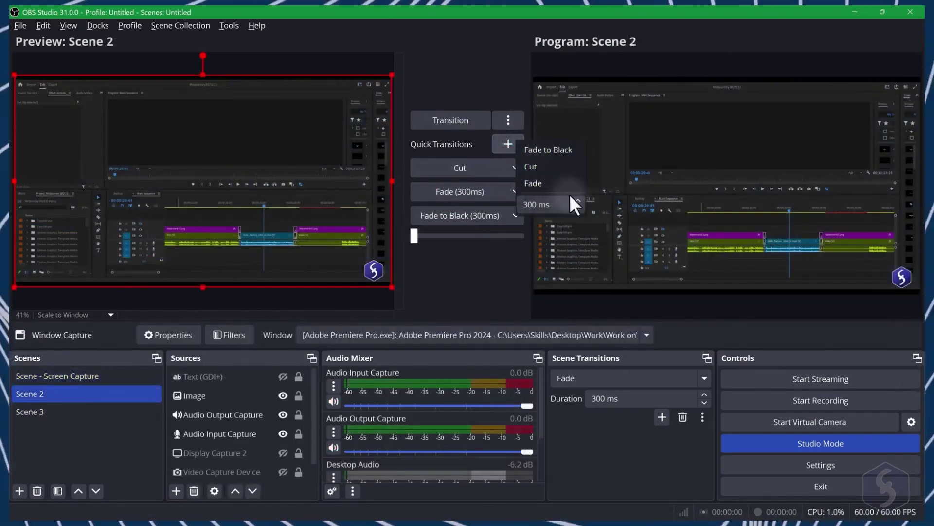
{"action": "scroll", "coordinate": [575, 200], "scroll_direction": "up", "scroll_amount": 11}
{"action": "left_click", "coordinate": [557, 184]}
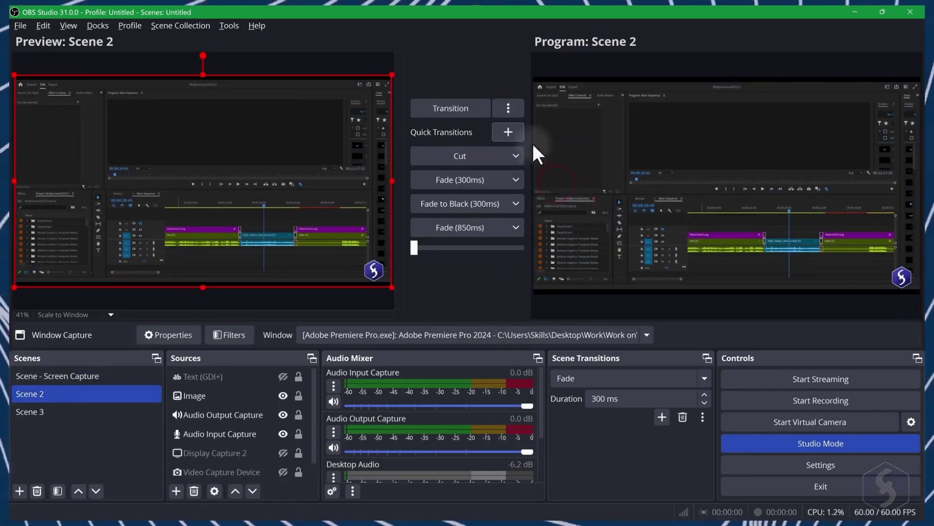